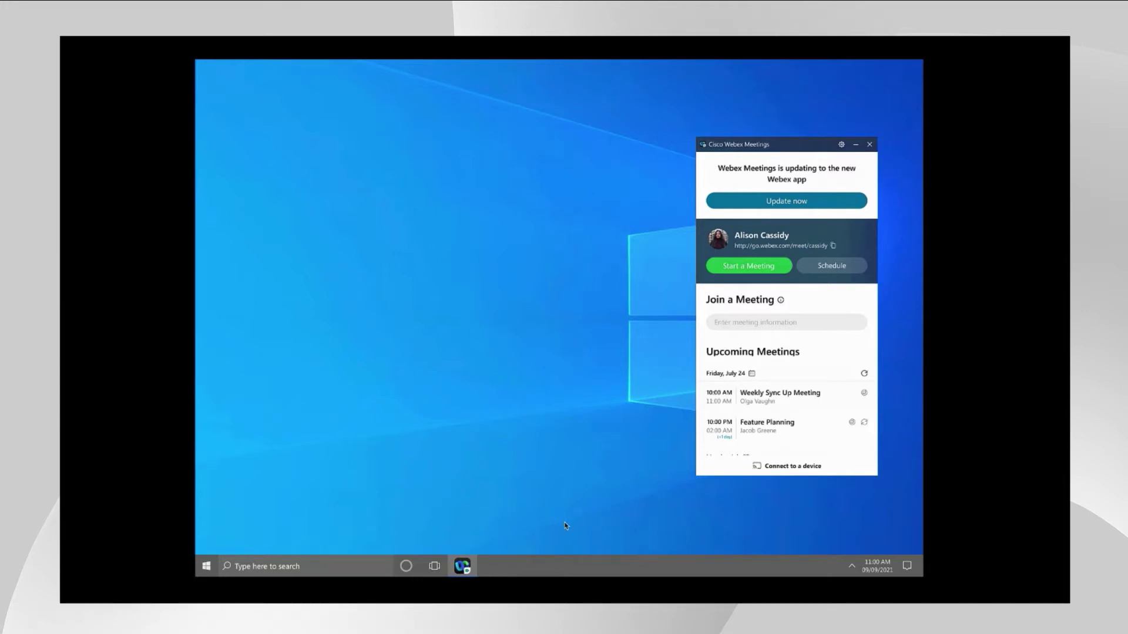
pyautogui.moveTo(566, 526)
pyautogui.click(575, 574)
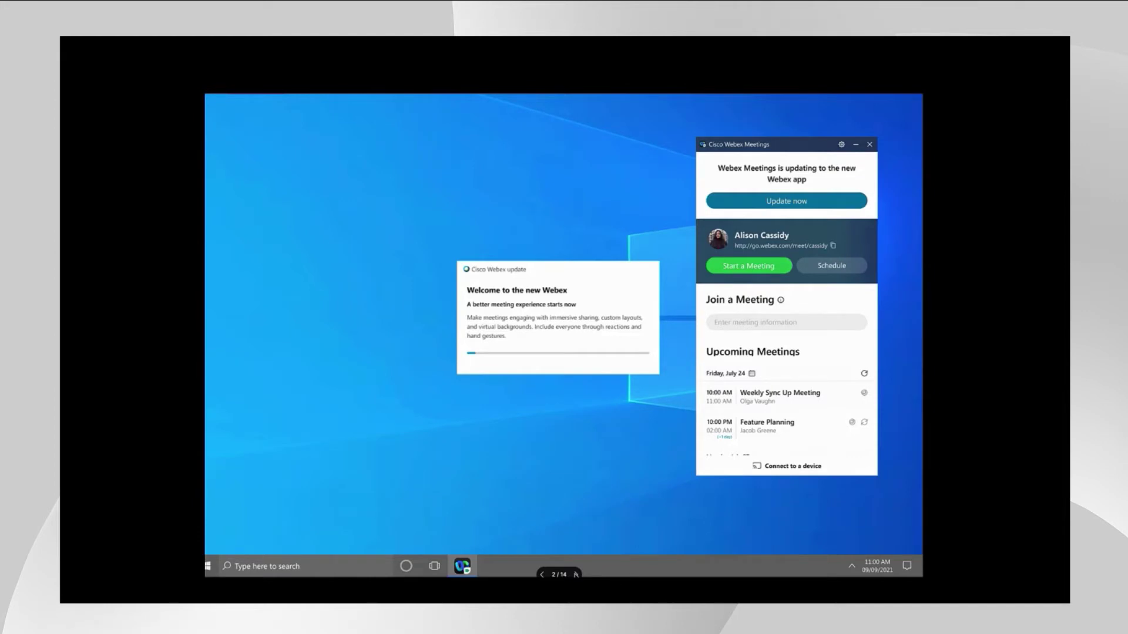
pyautogui.click(575, 574)
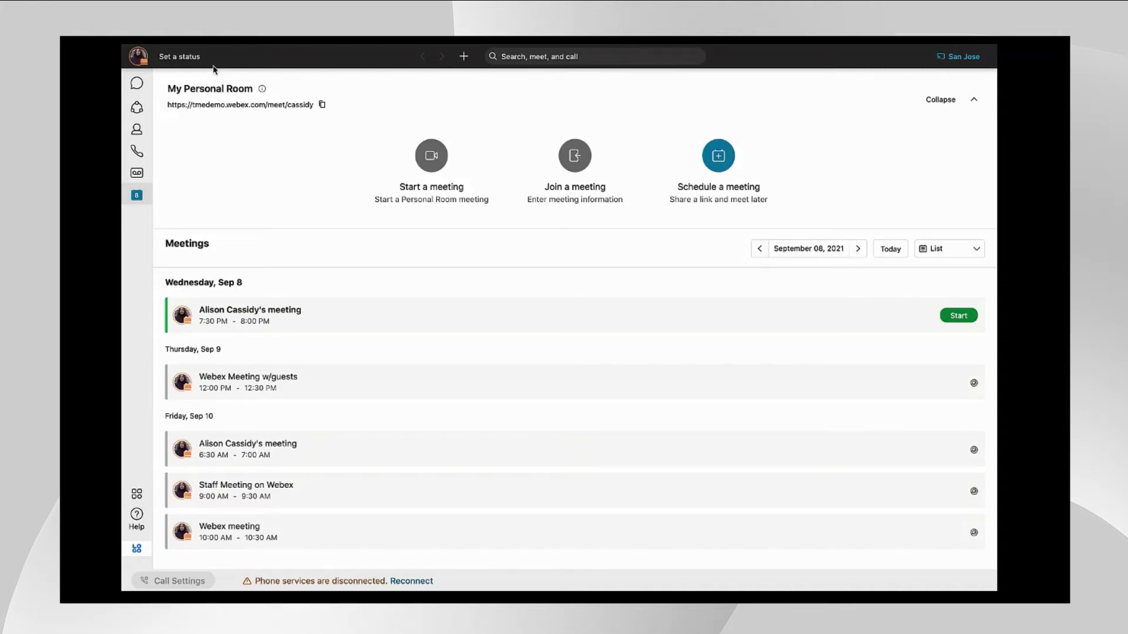
# - Open the Webex preferences and choose Meetings (default) as the landing screen in the general settings
pyautogui.moveTo(199, 47)
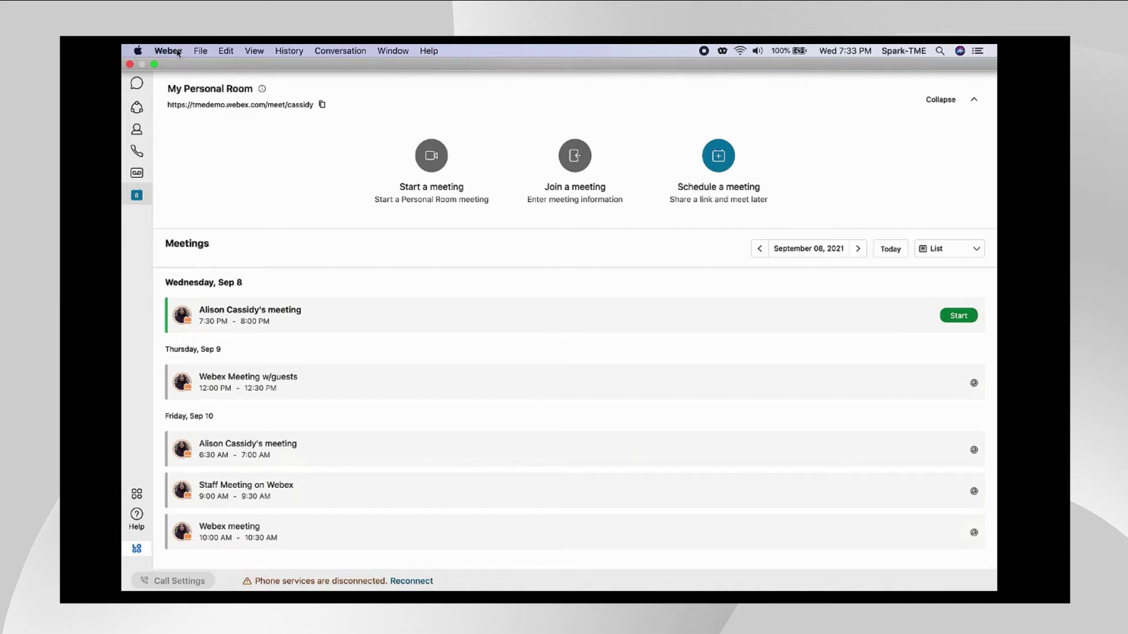
pyautogui.click(177, 51)
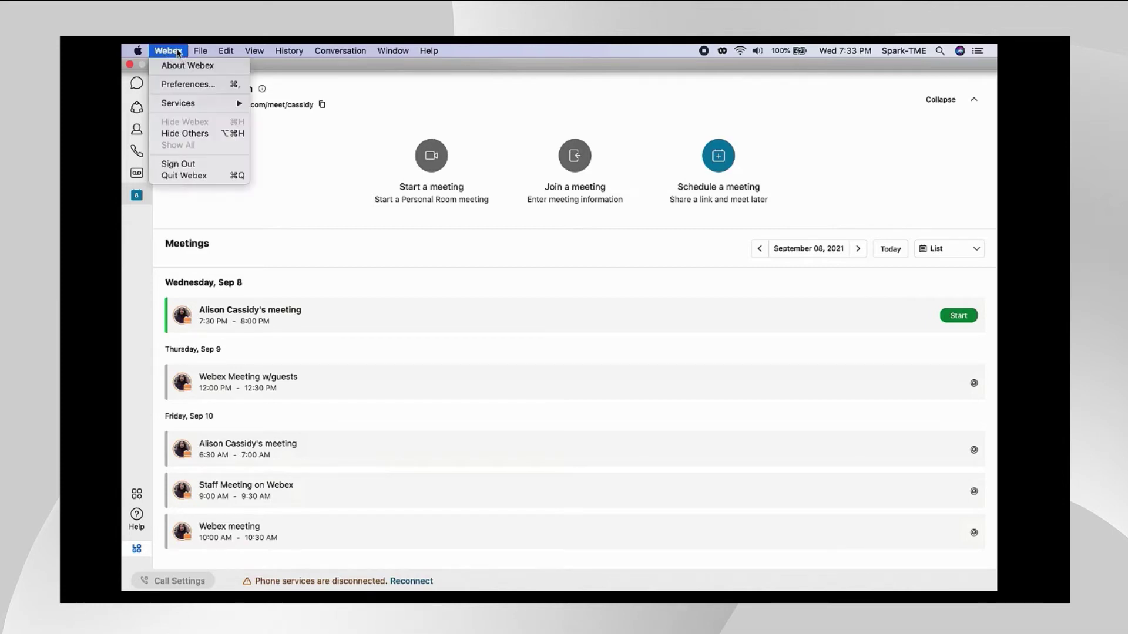
pyautogui.click(190, 85)
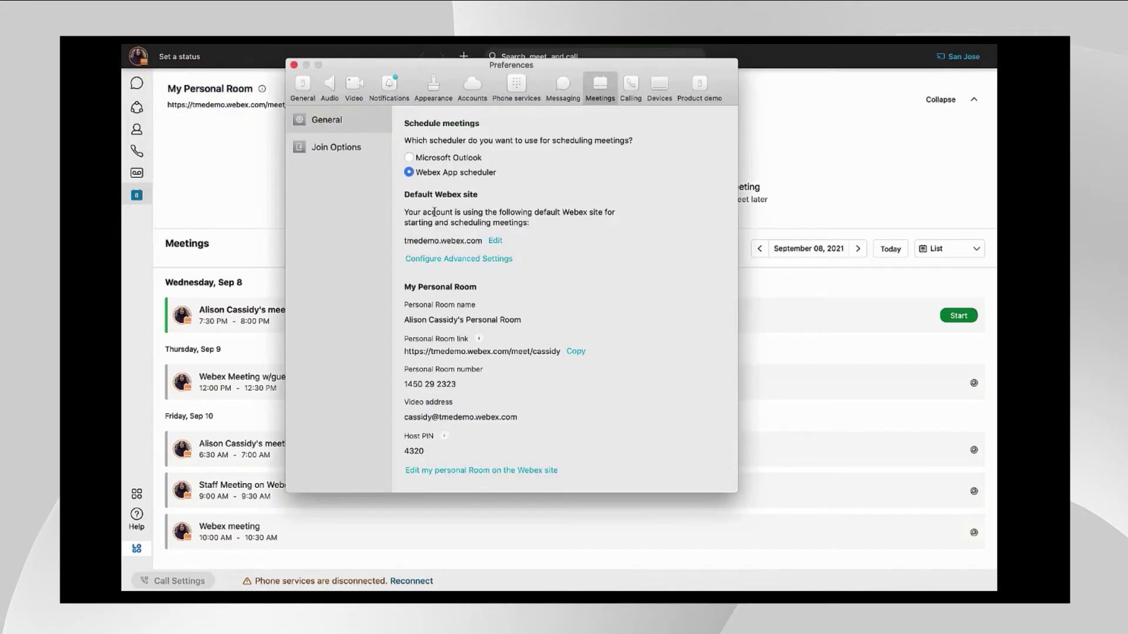
pyautogui.click(308, 92)
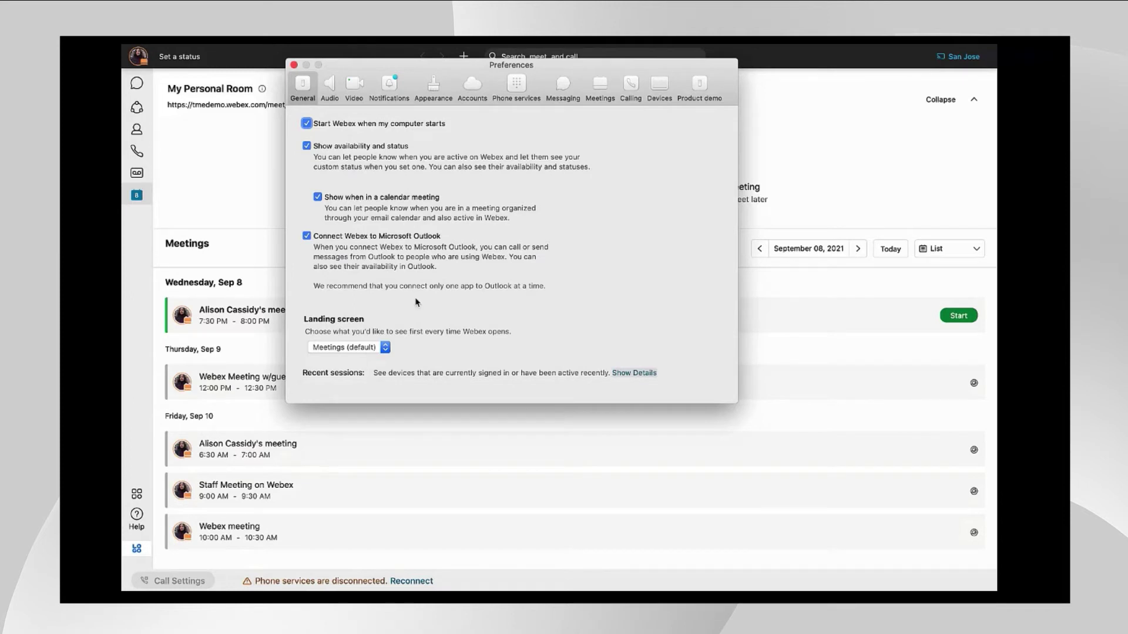
pyautogui.click(387, 348)
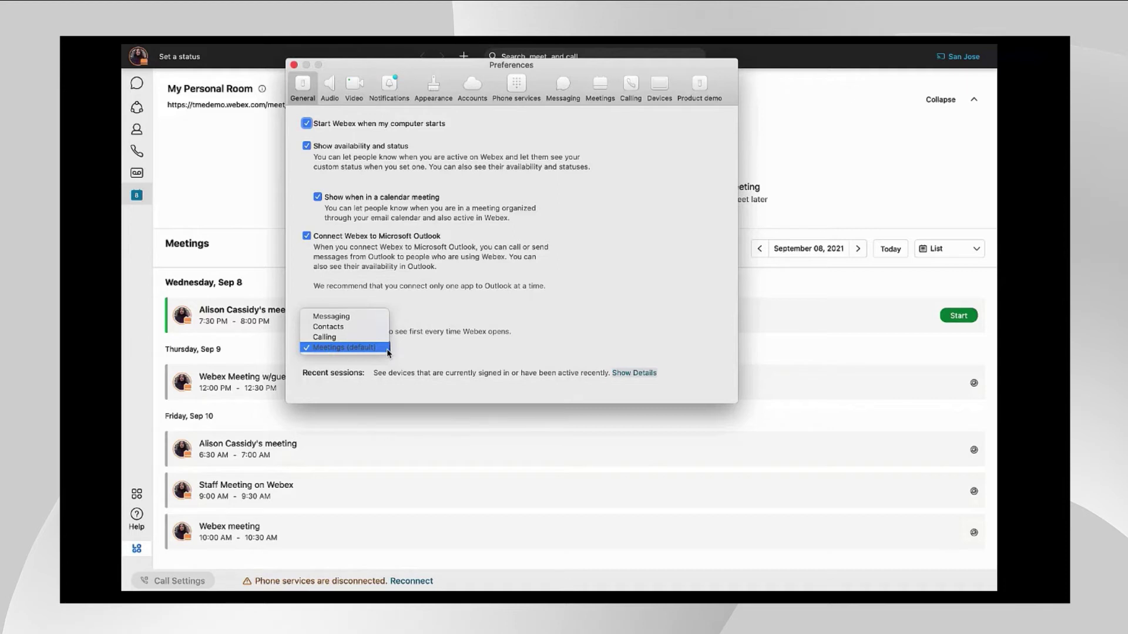
pyautogui.click(377, 348)
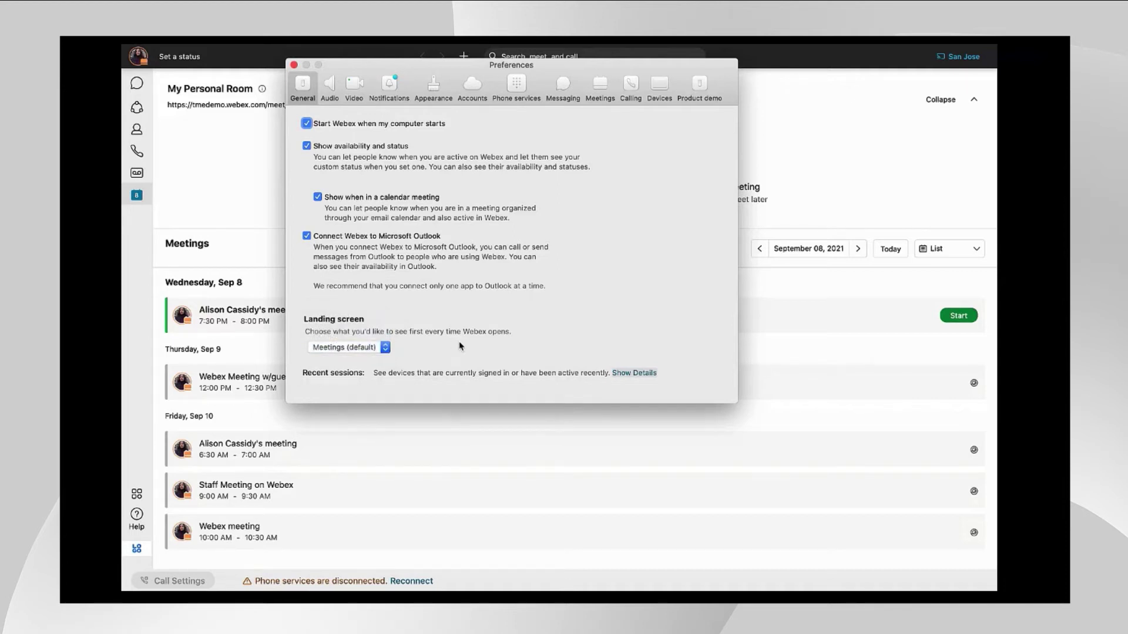
pyautogui.click(386, 347)
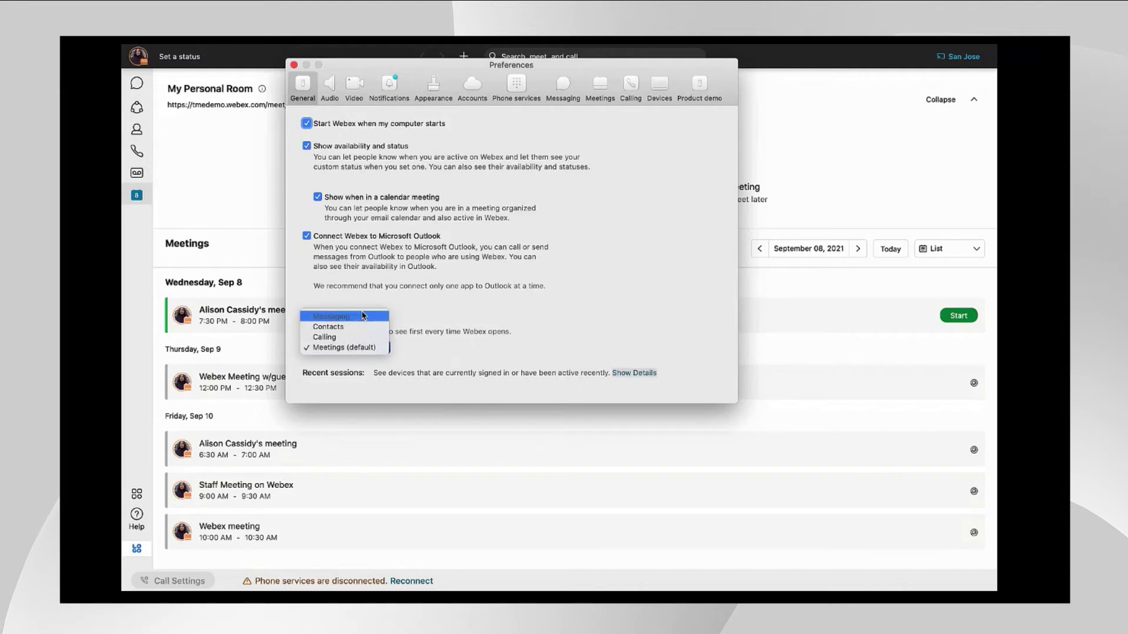
pyautogui.click(376, 348)
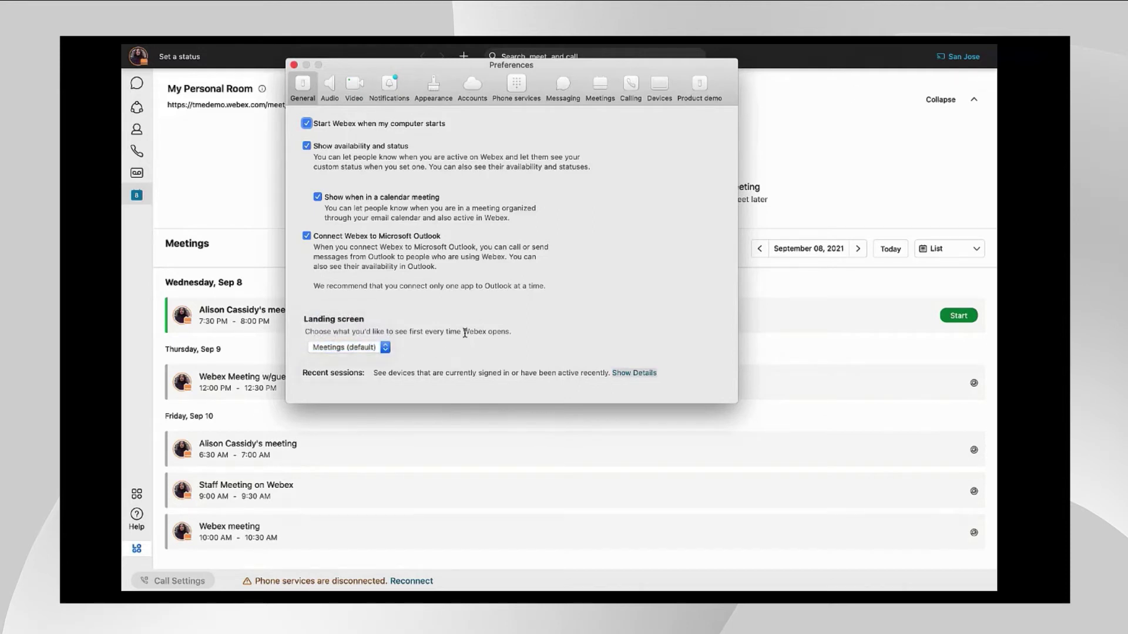
# - Review the audio, video, notification, appearance, meeting, join option and calling preferences
pyautogui.click(330, 88)
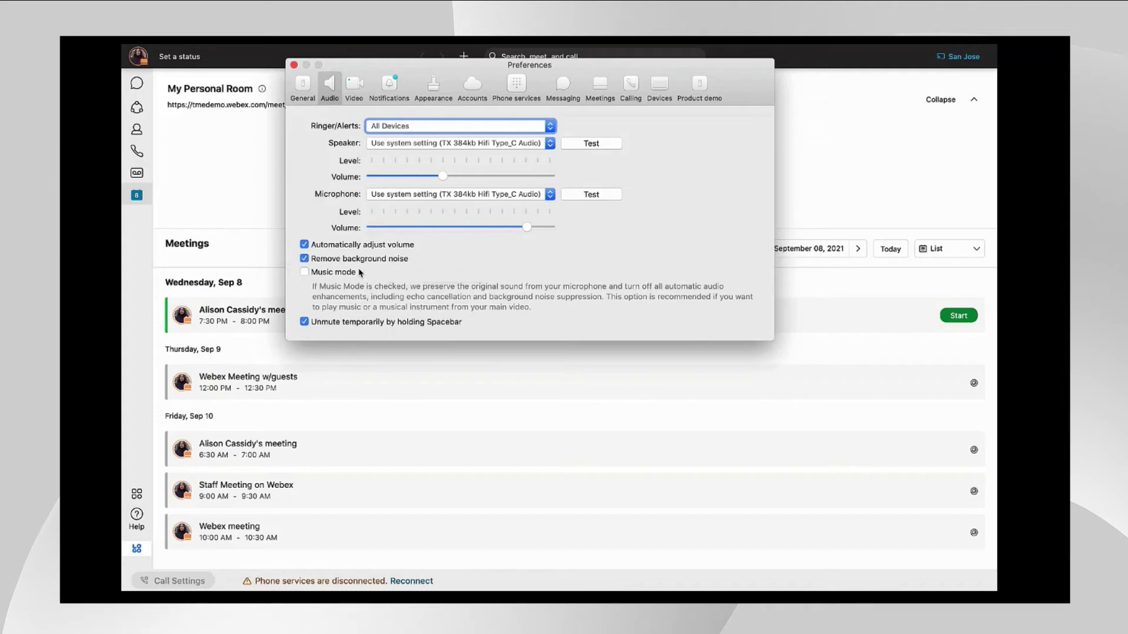
pyautogui.click(356, 88)
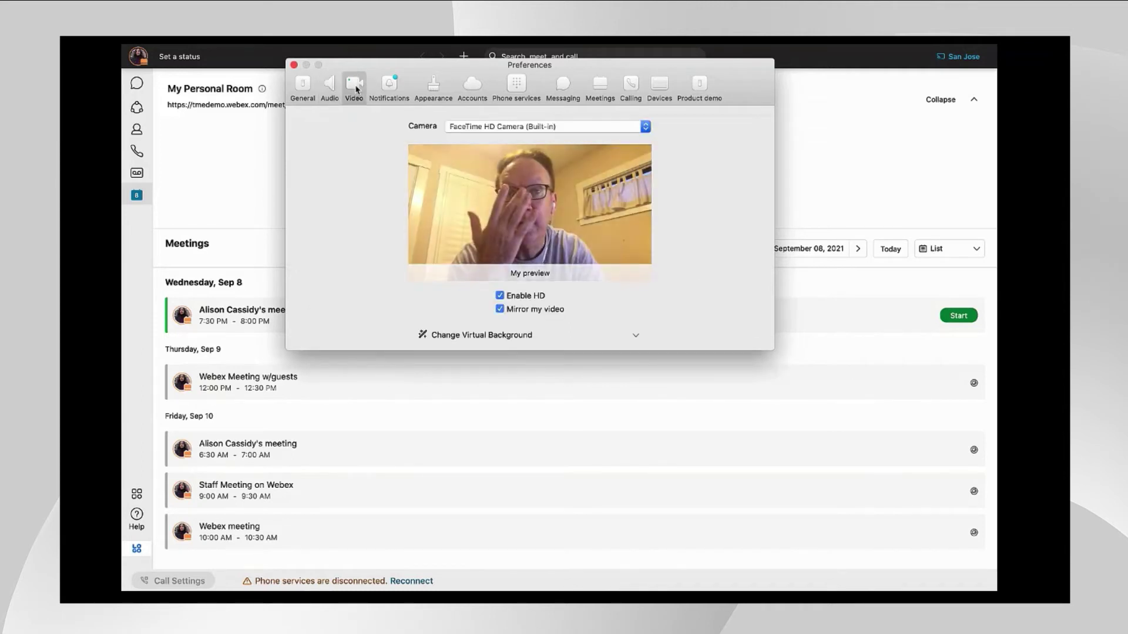
pyautogui.click(388, 88)
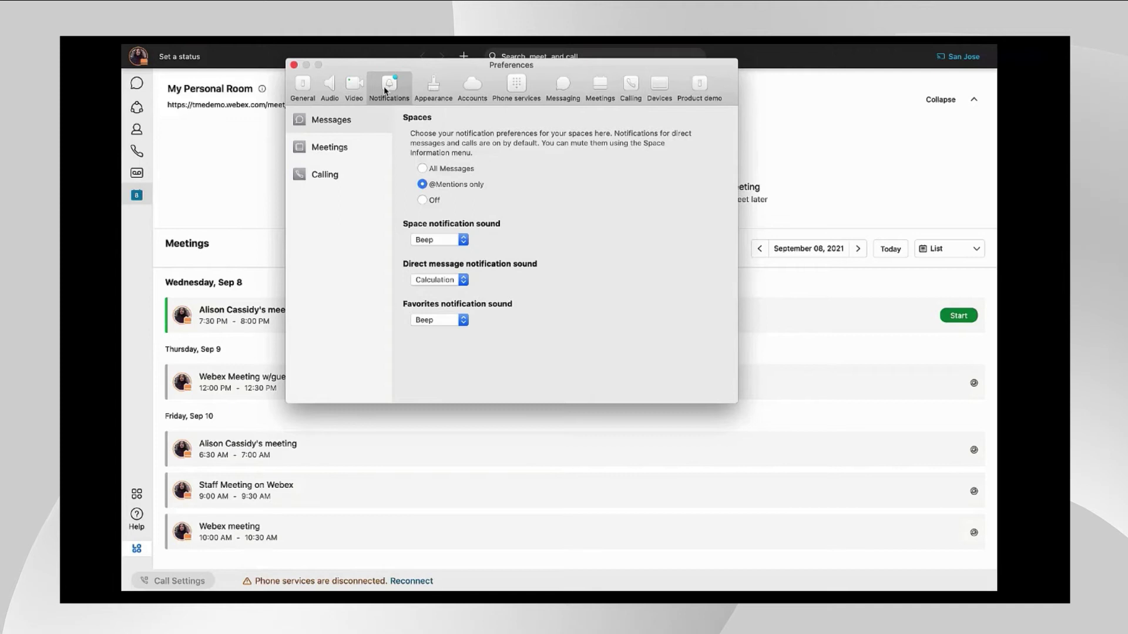
pyautogui.click(433, 88)
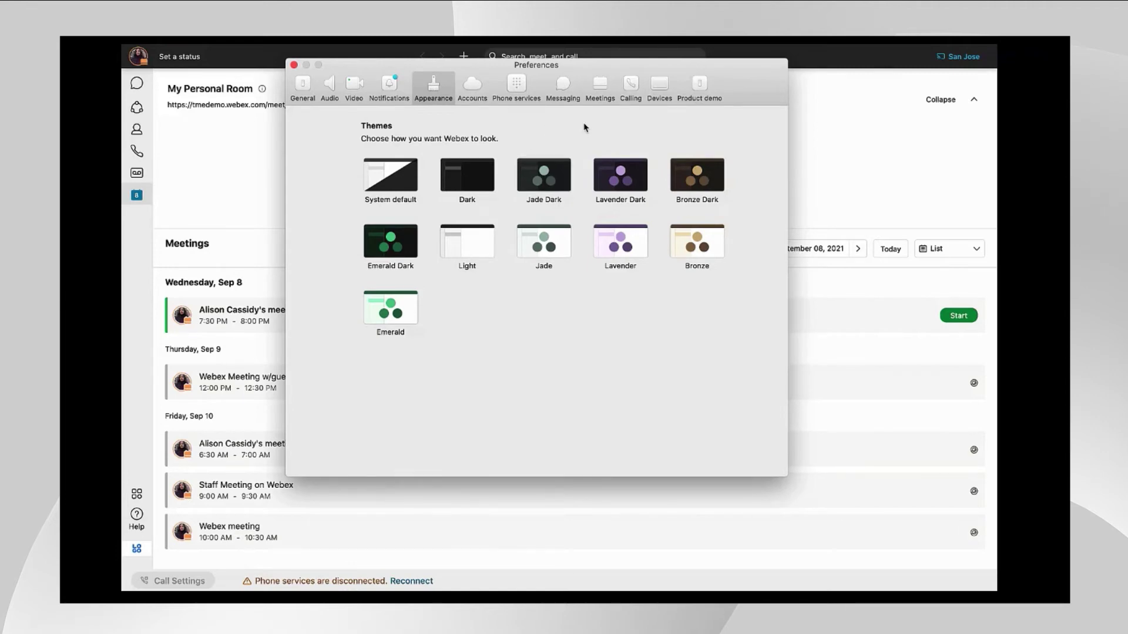
pyautogui.click(607, 93)
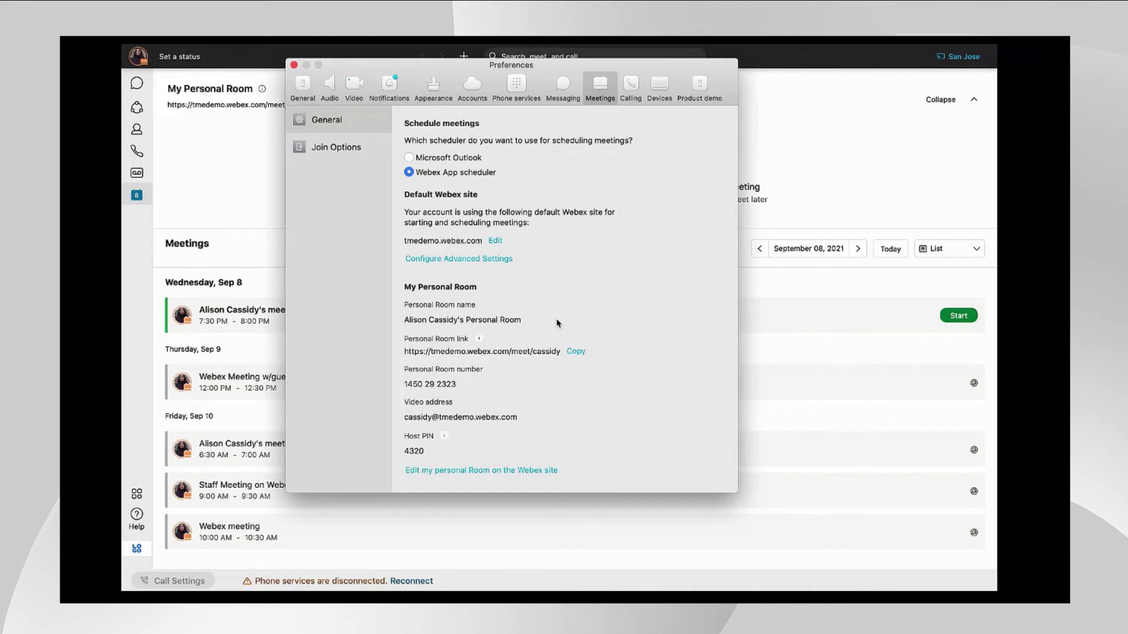
pyautogui.click(347, 147)
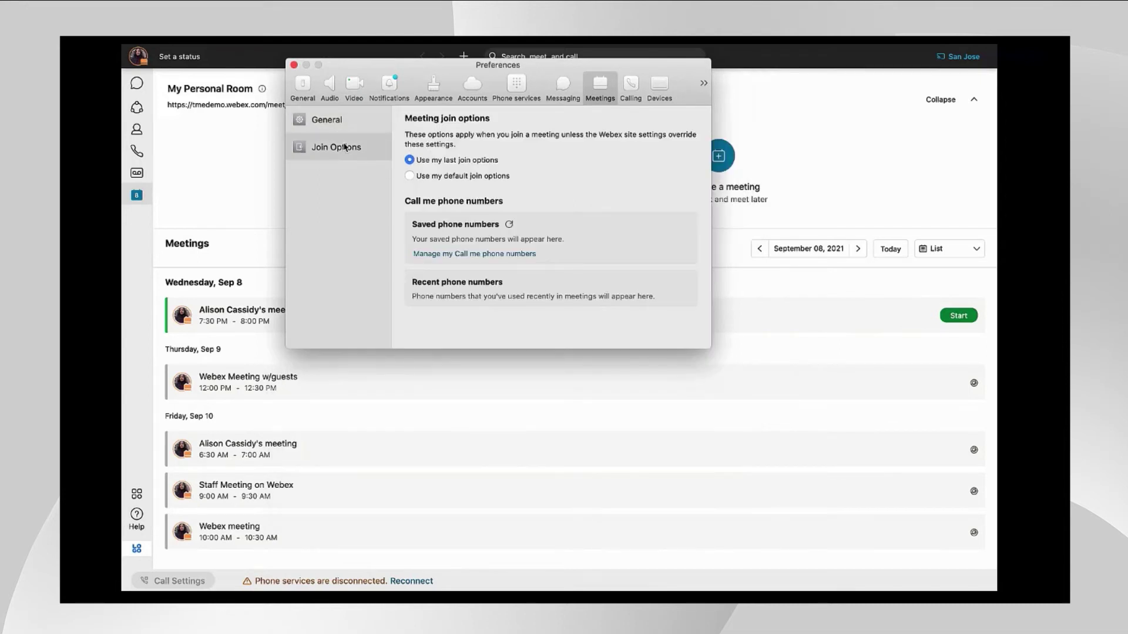
pyautogui.click(630, 88)
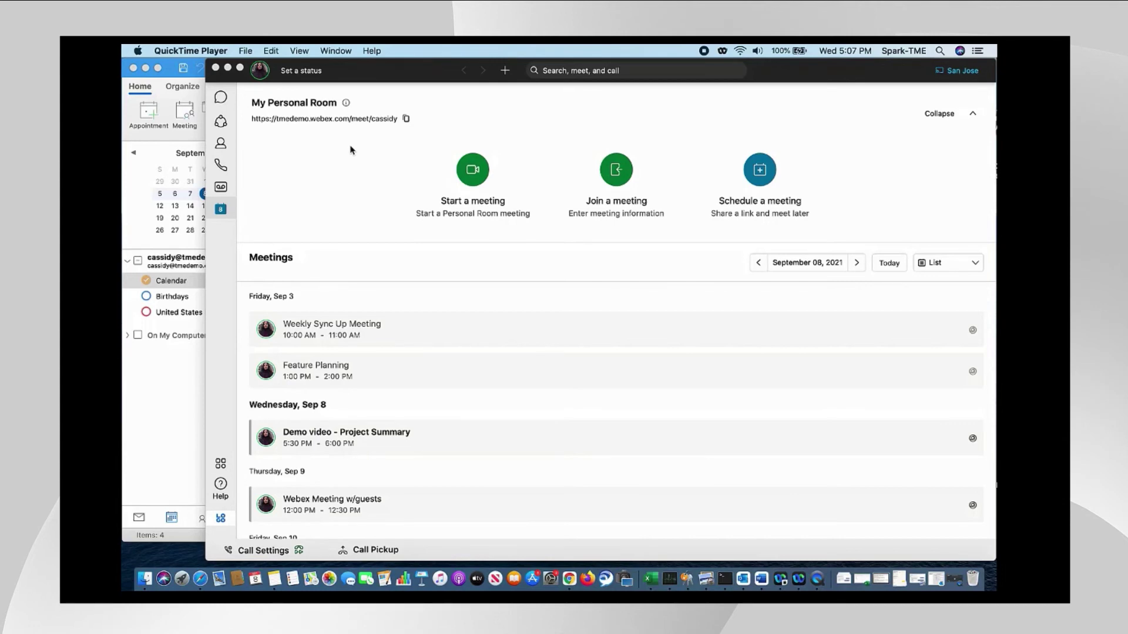
# - Bring Webex to the front, check which scheduler is set in its meeting preferences, and close the preferences
pyautogui.click(254, 54)
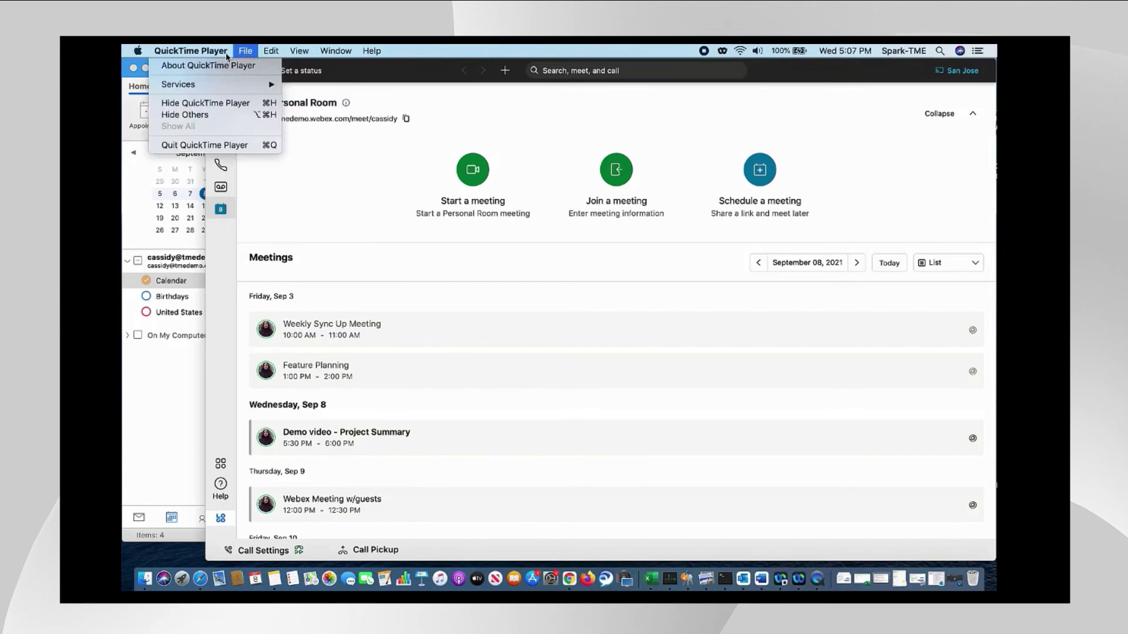
pyautogui.click(346, 210)
pyautogui.click(201, 50)
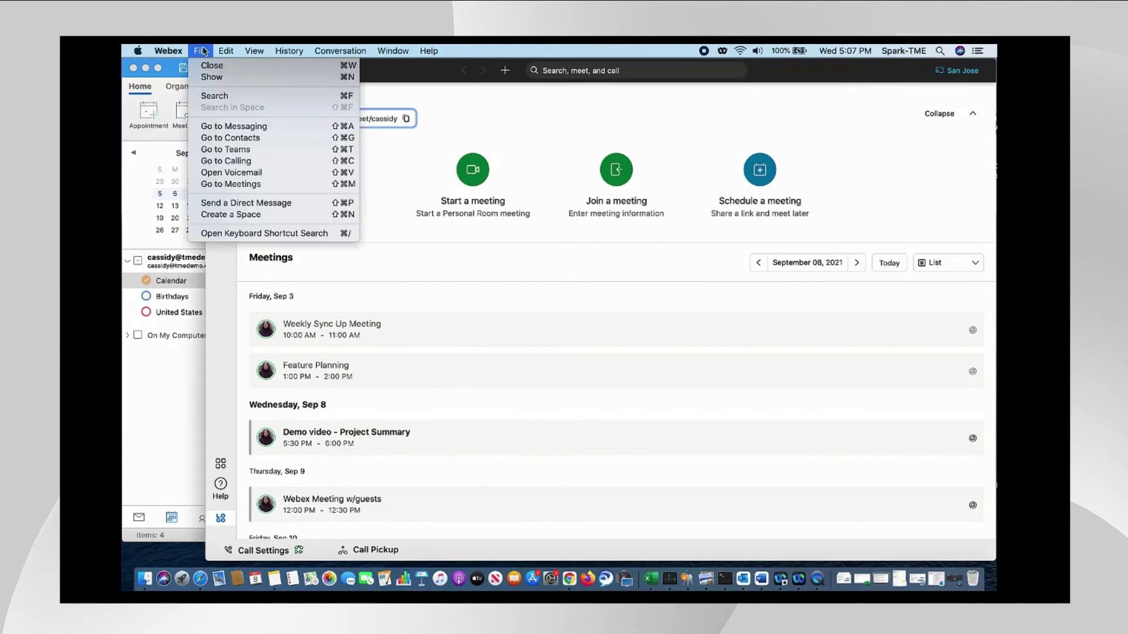
pyautogui.click(176, 54)
pyautogui.click(177, 54)
pyautogui.click(179, 84)
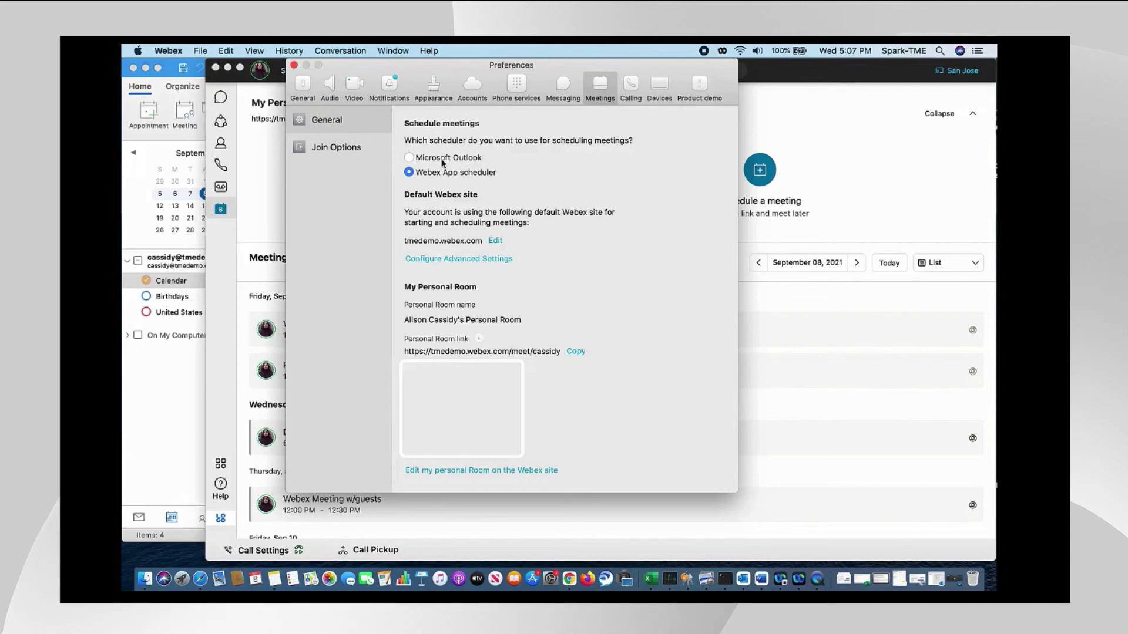
pyautogui.click(295, 65)
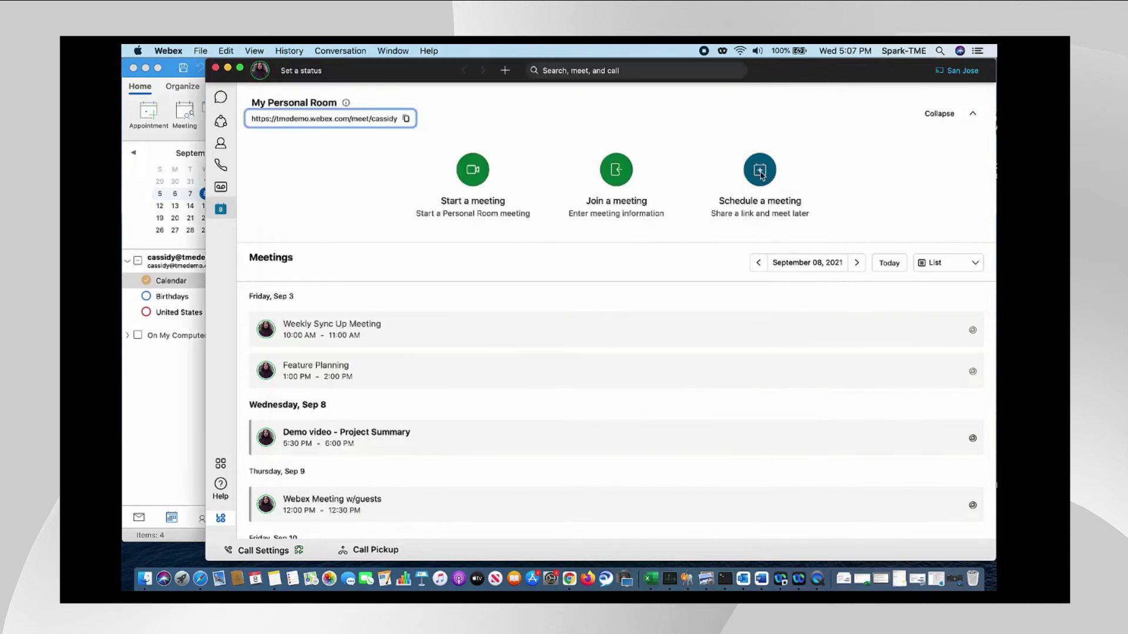
# - Schedule a Webex meeting with the default topic, time and one-time link, inviting the first contact suggested for "k"
pyautogui.click(761, 171)
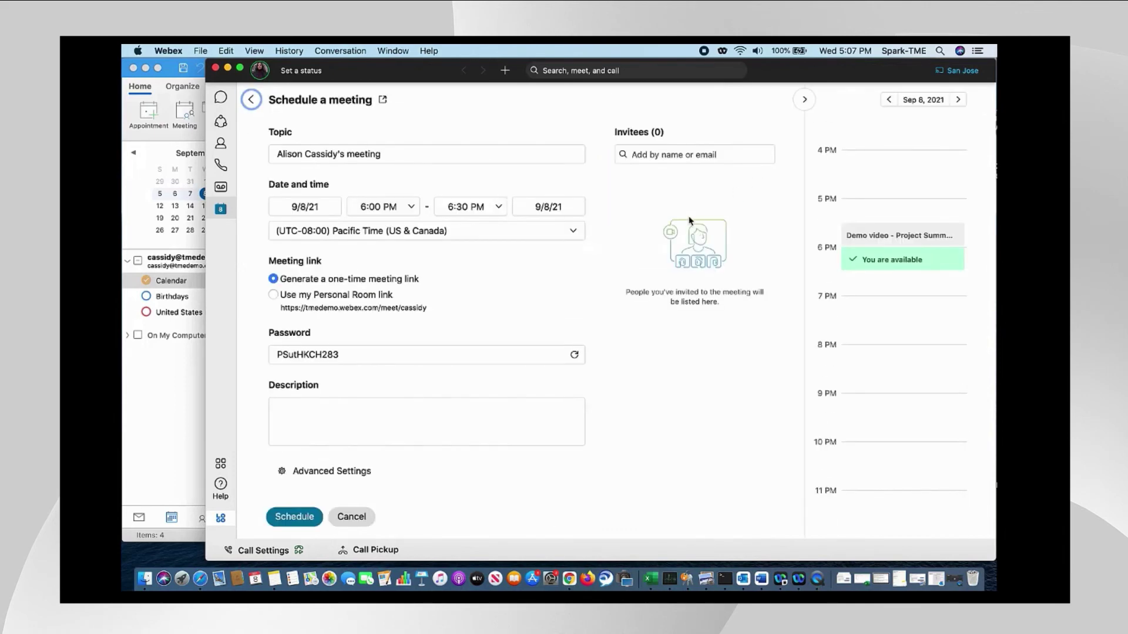
pyautogui.click(413, 153)
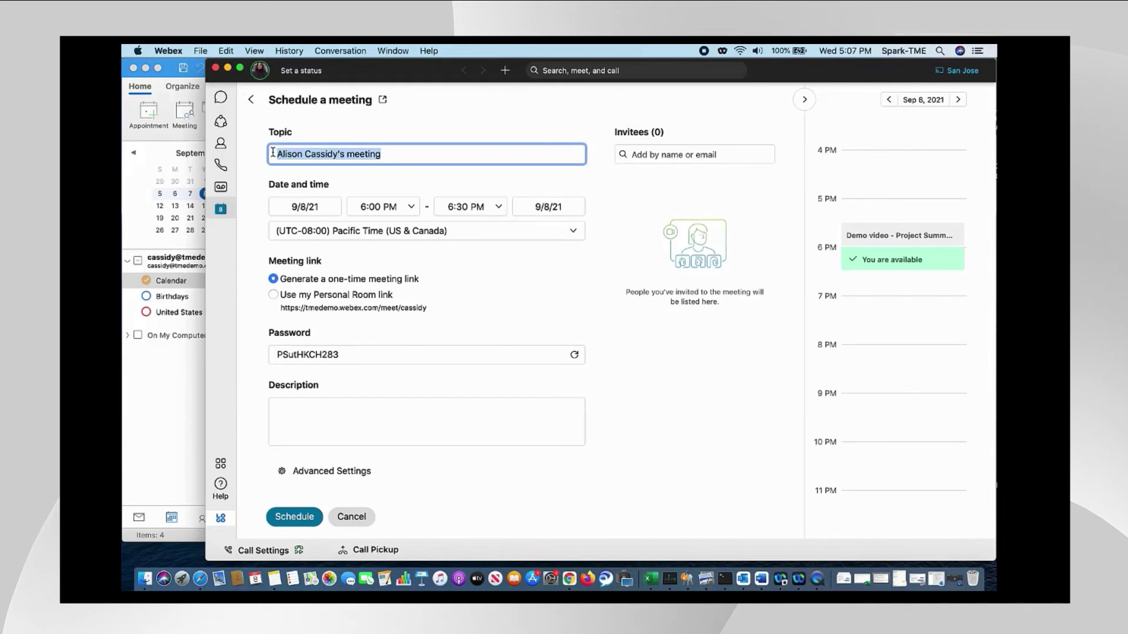
pyautogui.click(710, 154)
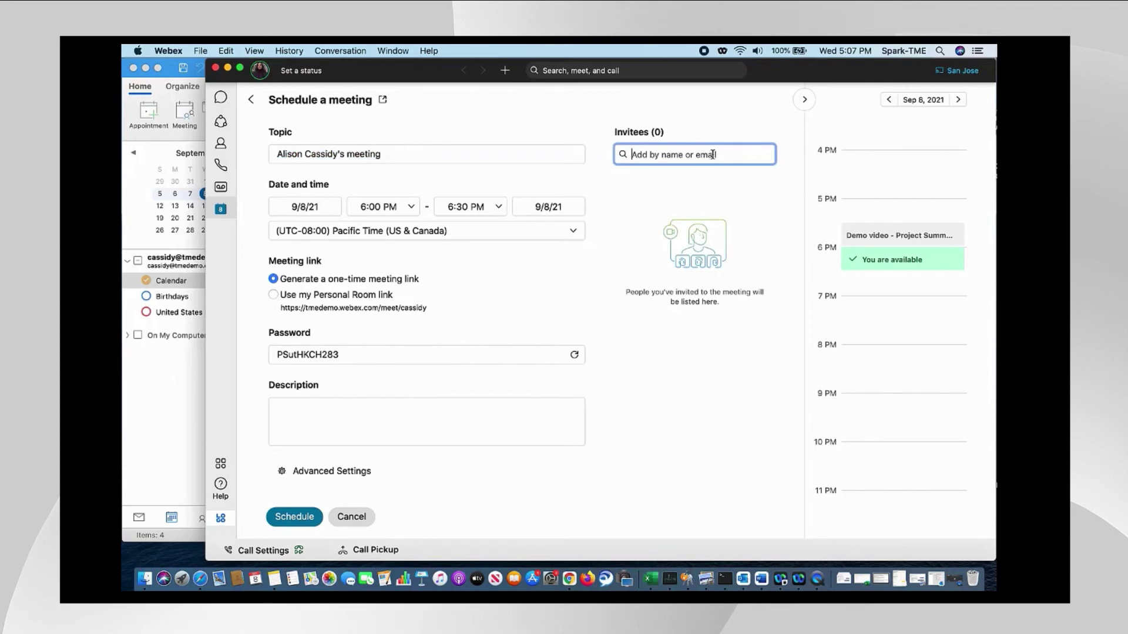
pyautogui.write('k')
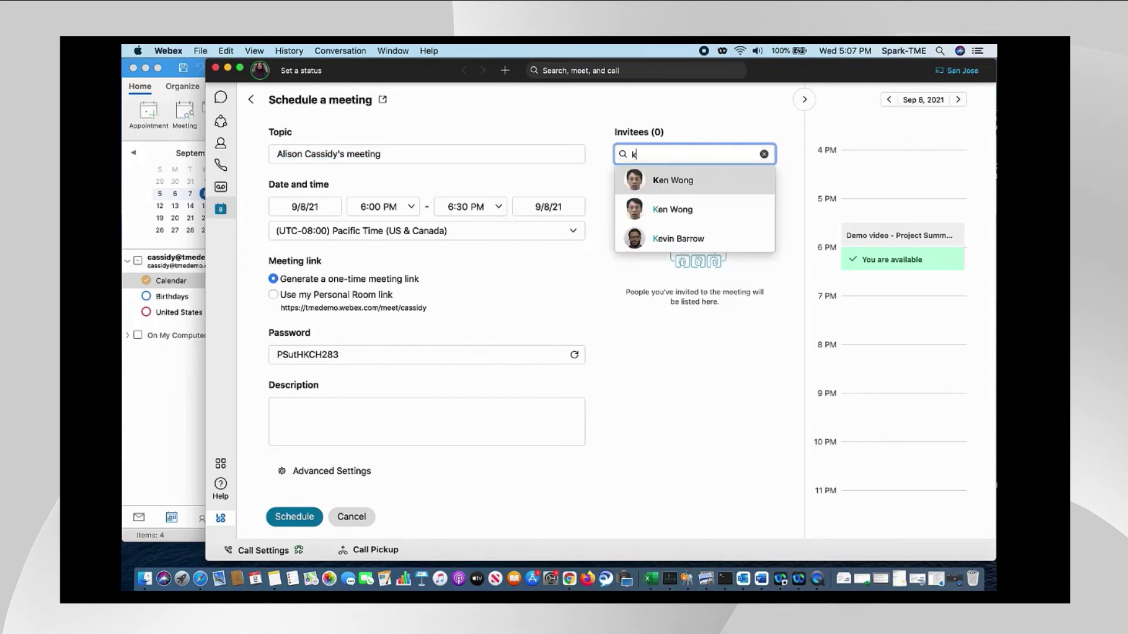
pyautogui.click(725, 179)
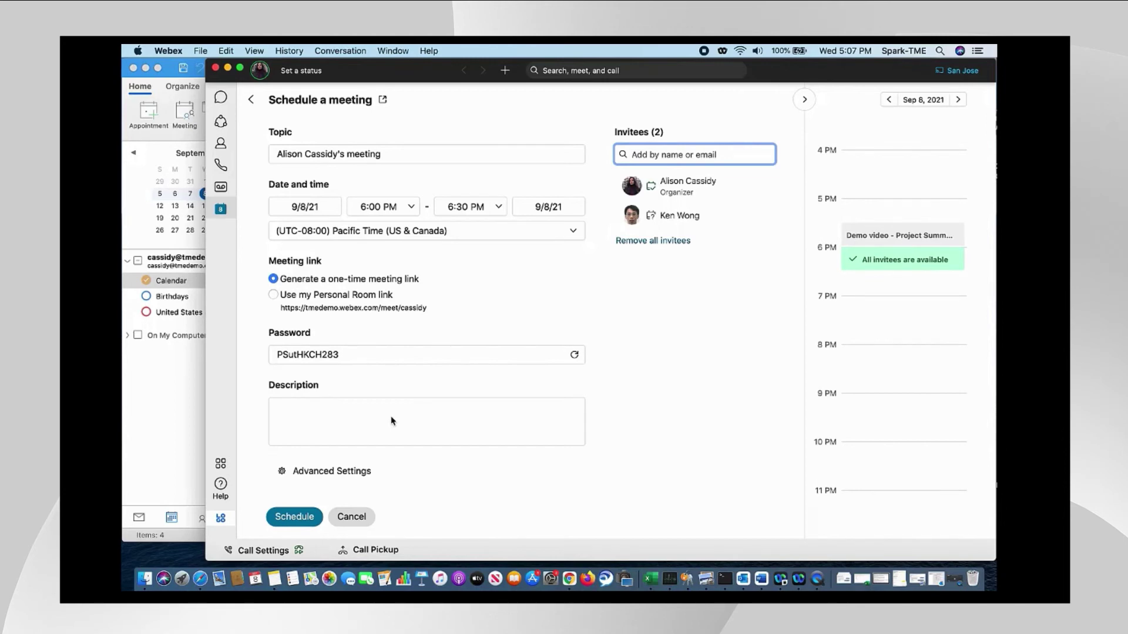
pyautogui.click(294, 517)
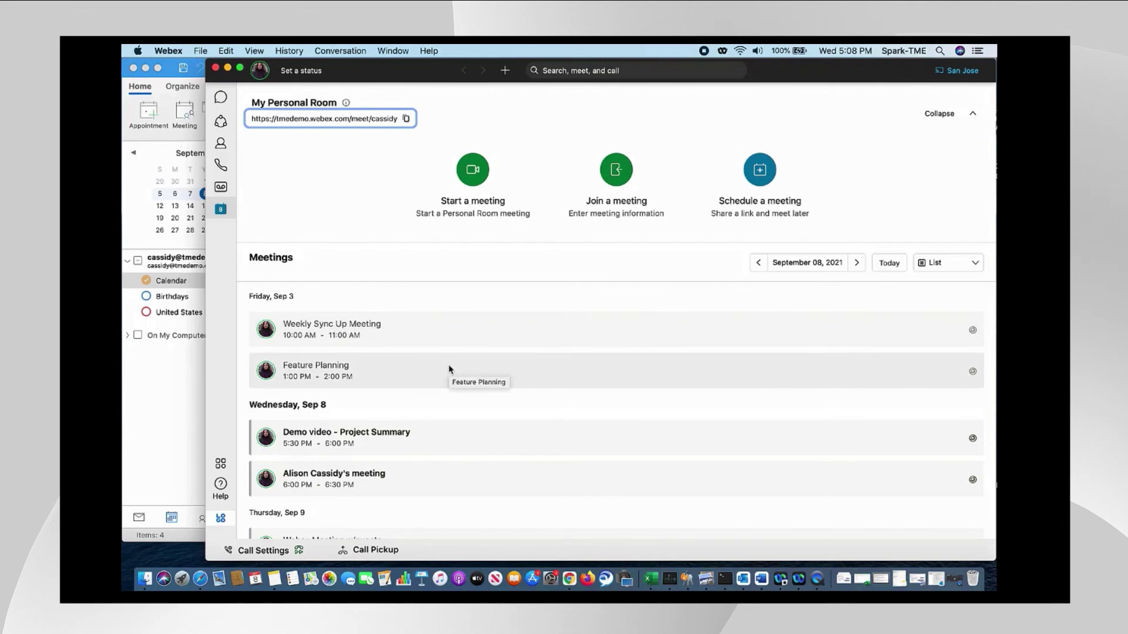
# - Switch to the Outlook calendar and create a new appointment on Friday 9/10/2021 from 10:00 to 10:30 AM
pyautogui.click(166, 428)
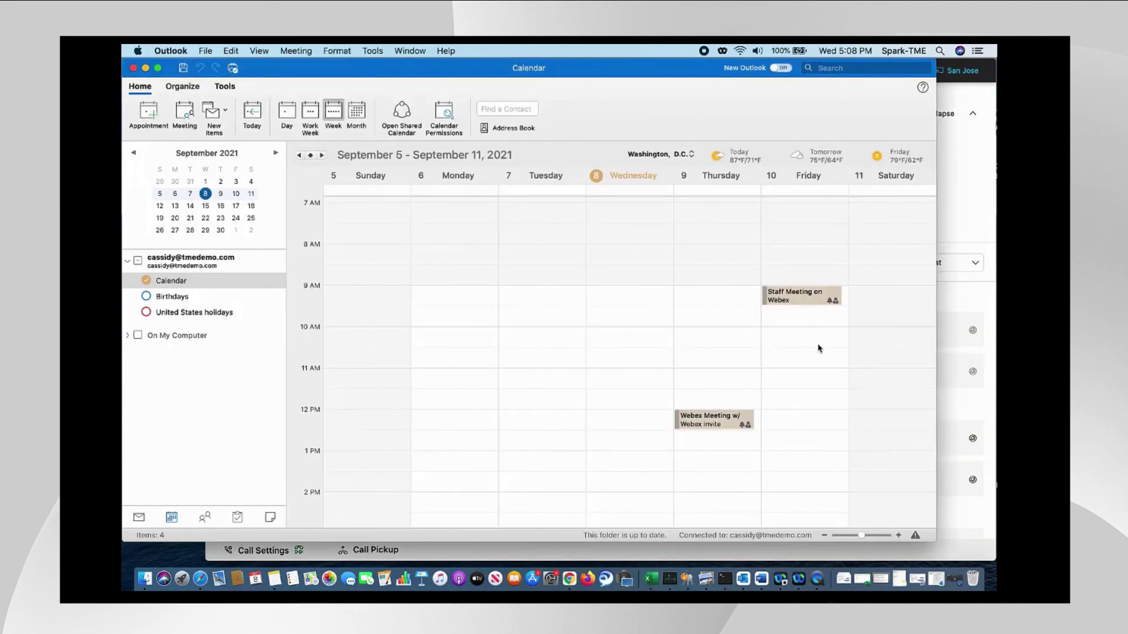
pyautogui.scroll(3, 819, 349)
pyautogui.scroll(-1, 819, 348)
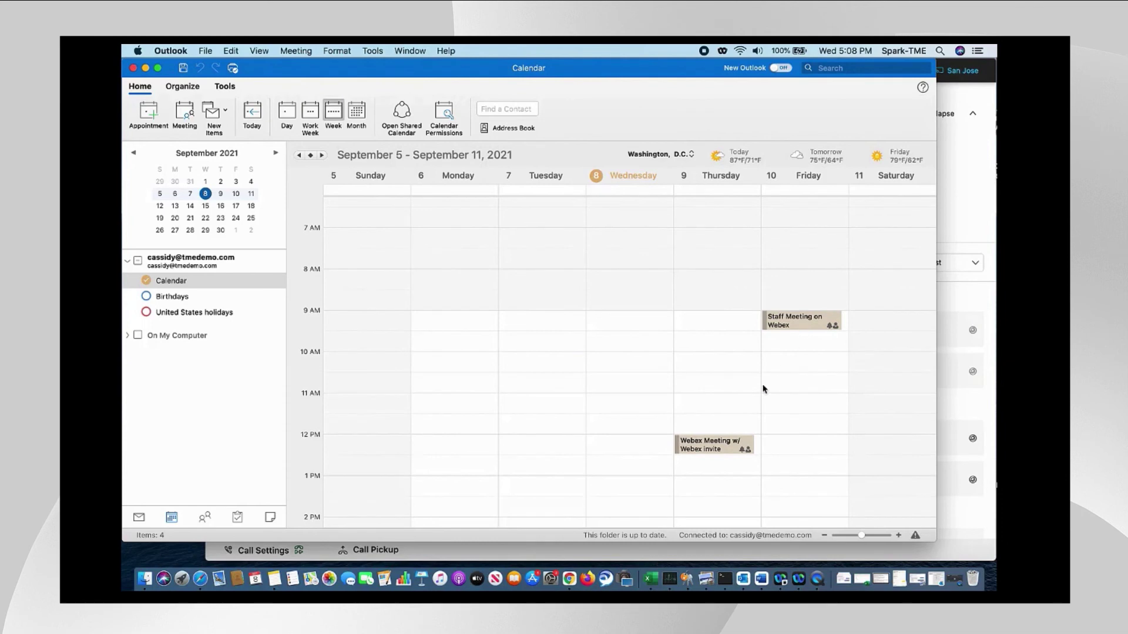
pyautogui.doubleClick(791, 369)
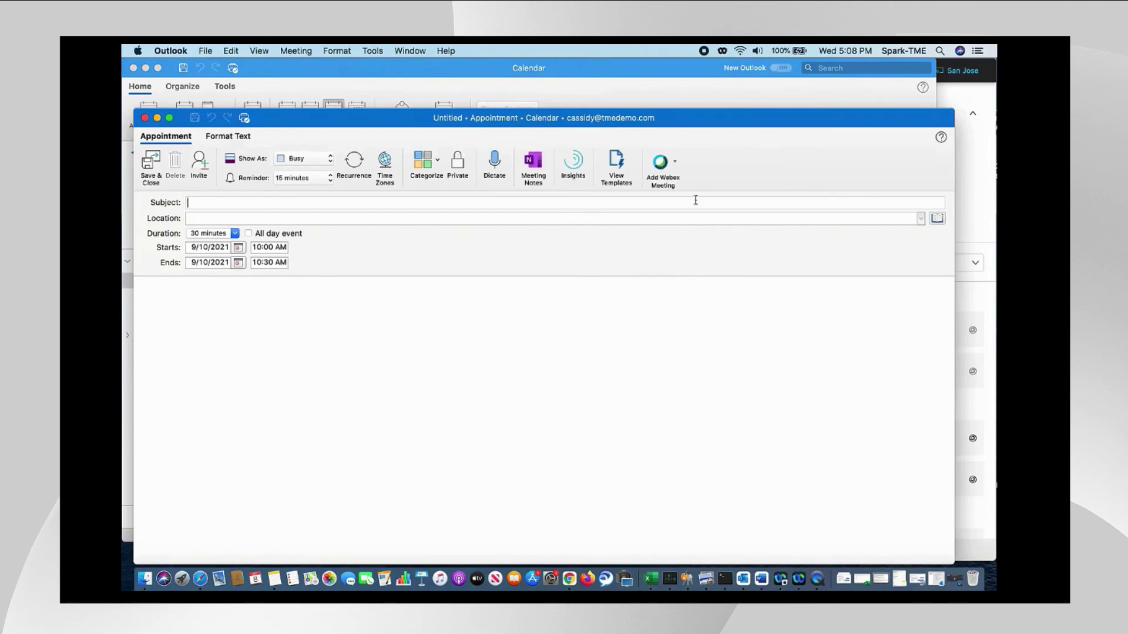
# - Add a Webex meeting to the appointment and try to accept its default settings
pyautogui.click(675, 162)
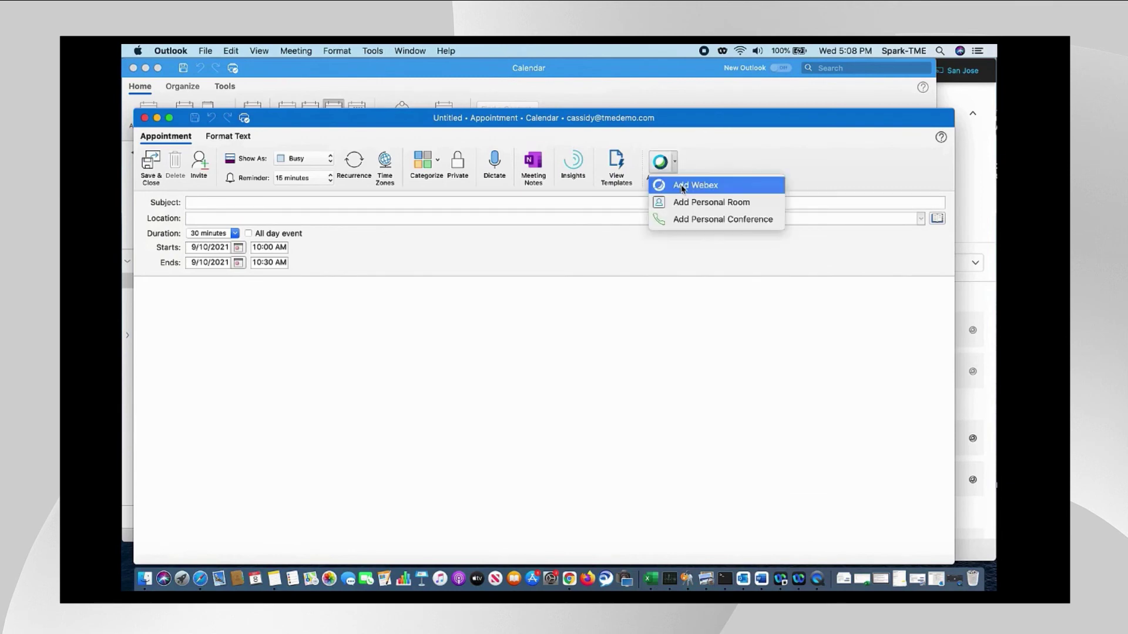
pyautogui.click(685, 185)
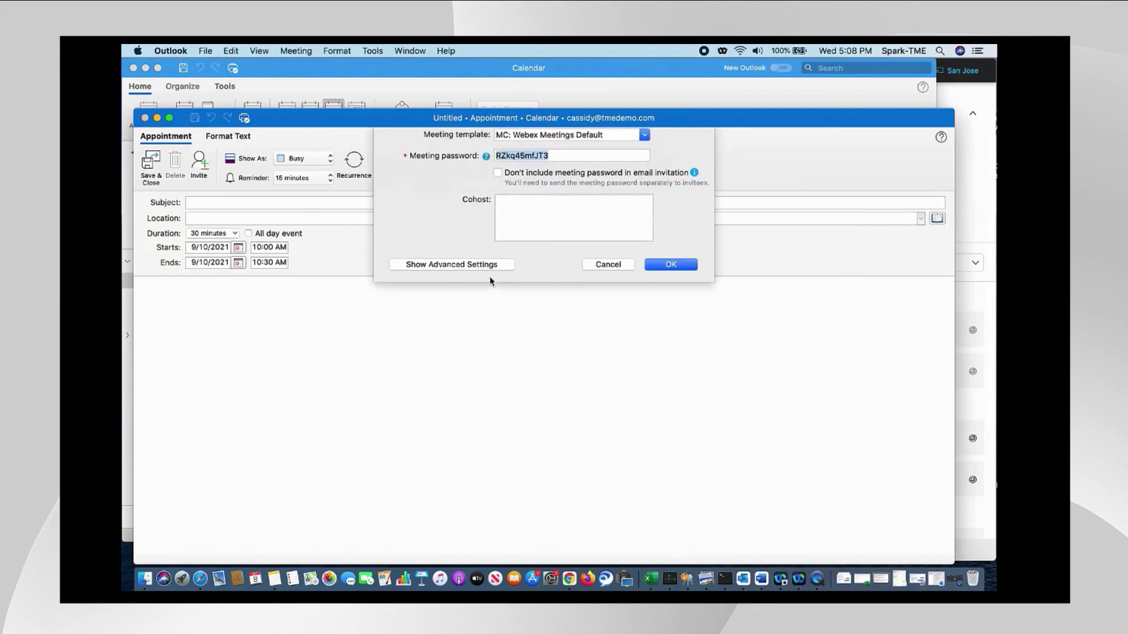
pyautogui.click(669, 266)
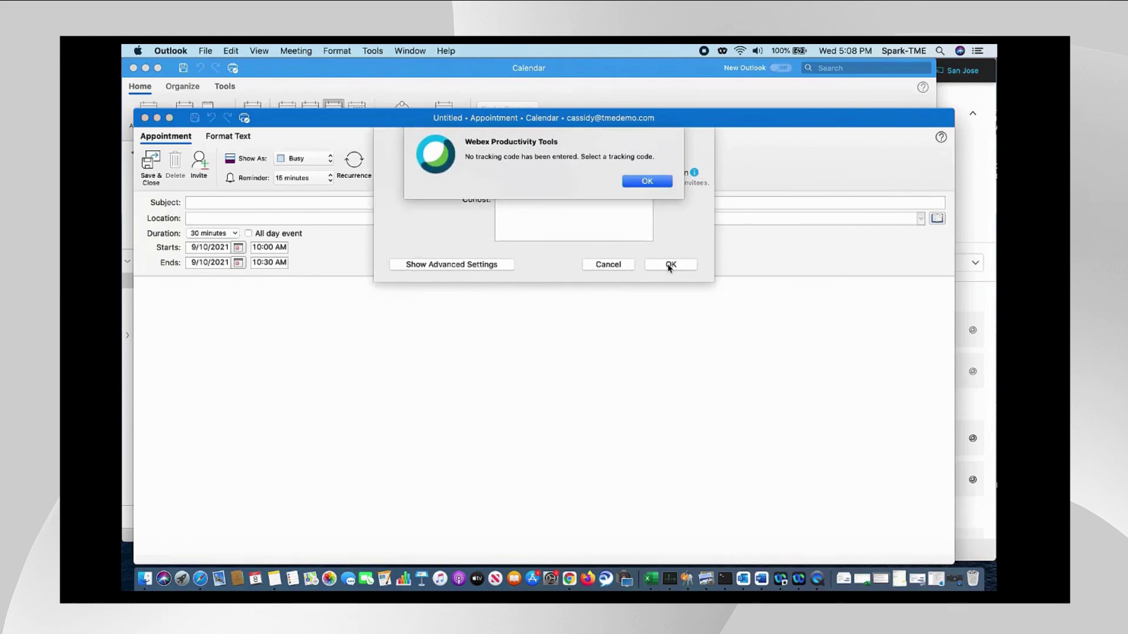
pyautogui.click(646, 183)
# - Fill in the required "pet name" tracking code in the Webex advanced settings and accept the meeting settings
pyautogui.click(458, 264)
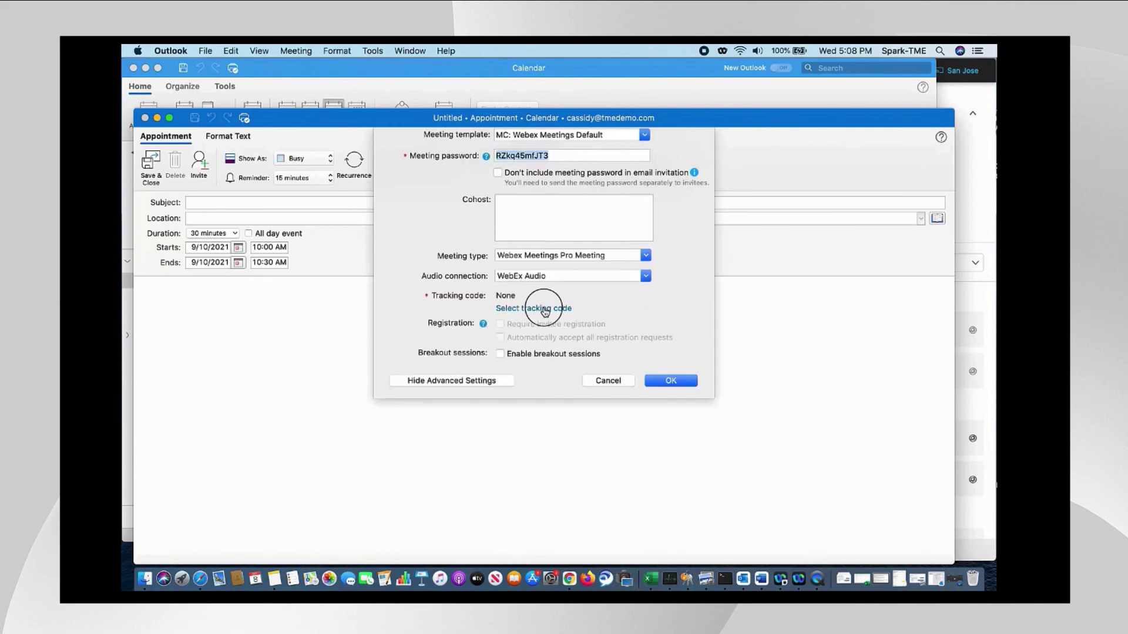
pyautogui.click(538, 309)
pyautogui.click(546, 190)
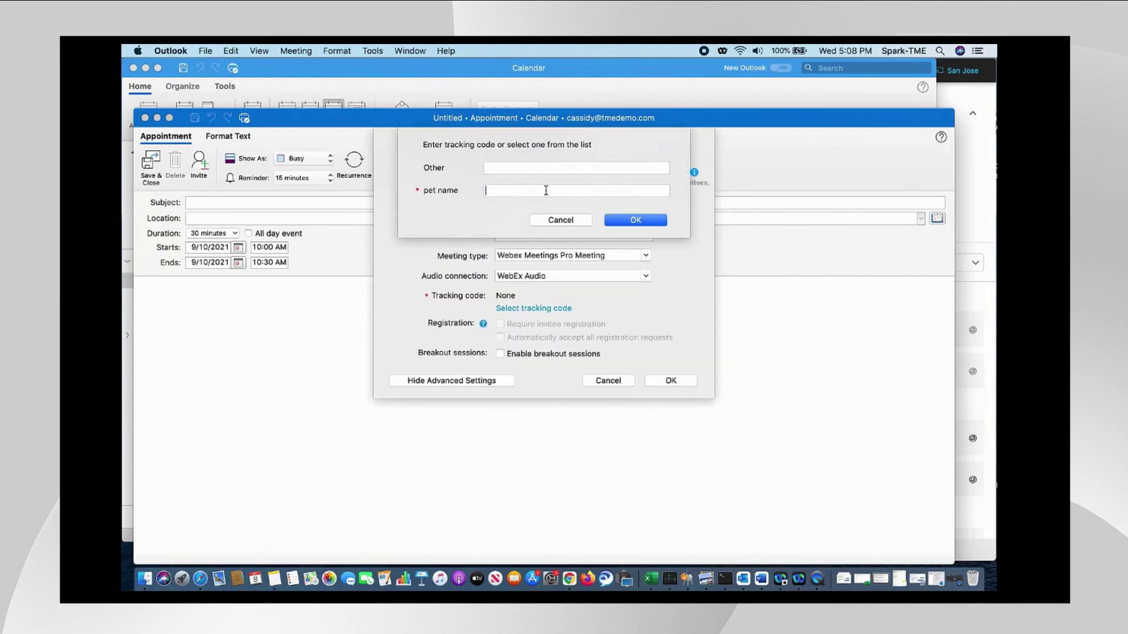
pyautogui.write('slef')
pyautogui.press('BackSpace')
pyautogui.press('BackSpace')
pyautogui.press('BackSpace')
pyautogui.write('e')
pyautogui.click(645, 220)
pyautogui.click(661, 385)
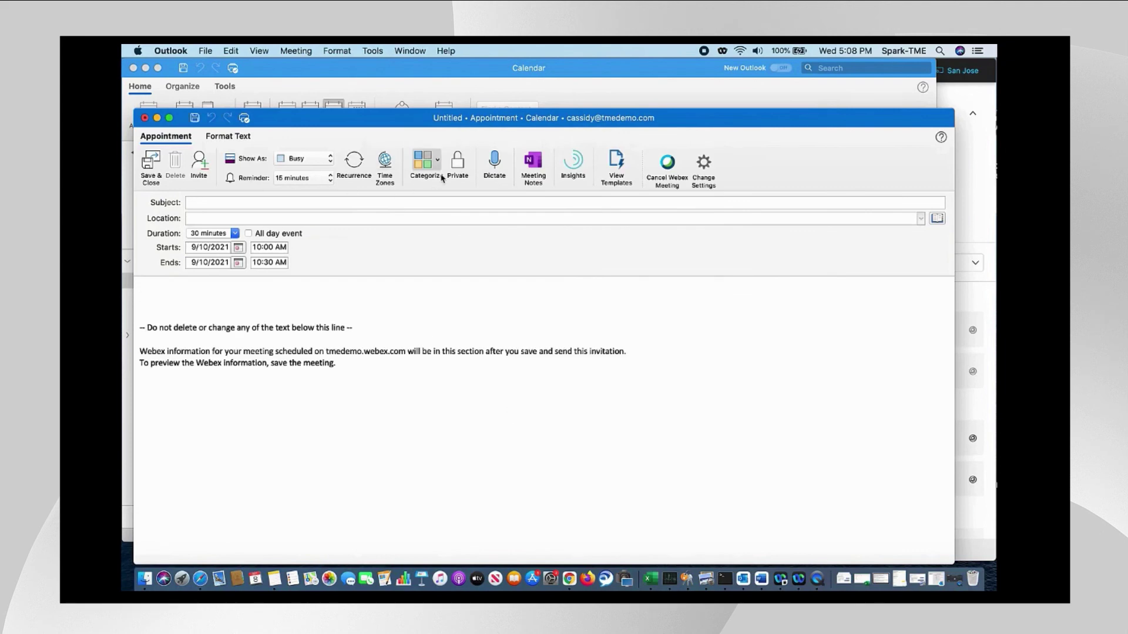
# - Turn the appointment into a meeting invitation and add two suggested contacts as recipients
pyautogui.click(198, 161)
pyautogui.write('ken')
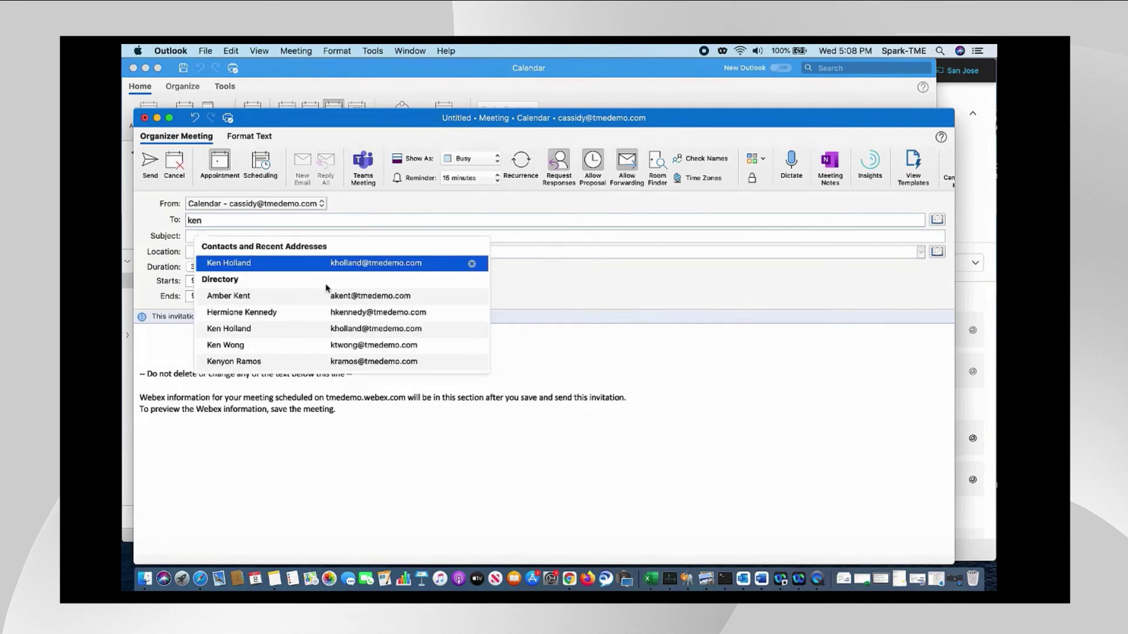
pyautogui.click(360, 296)
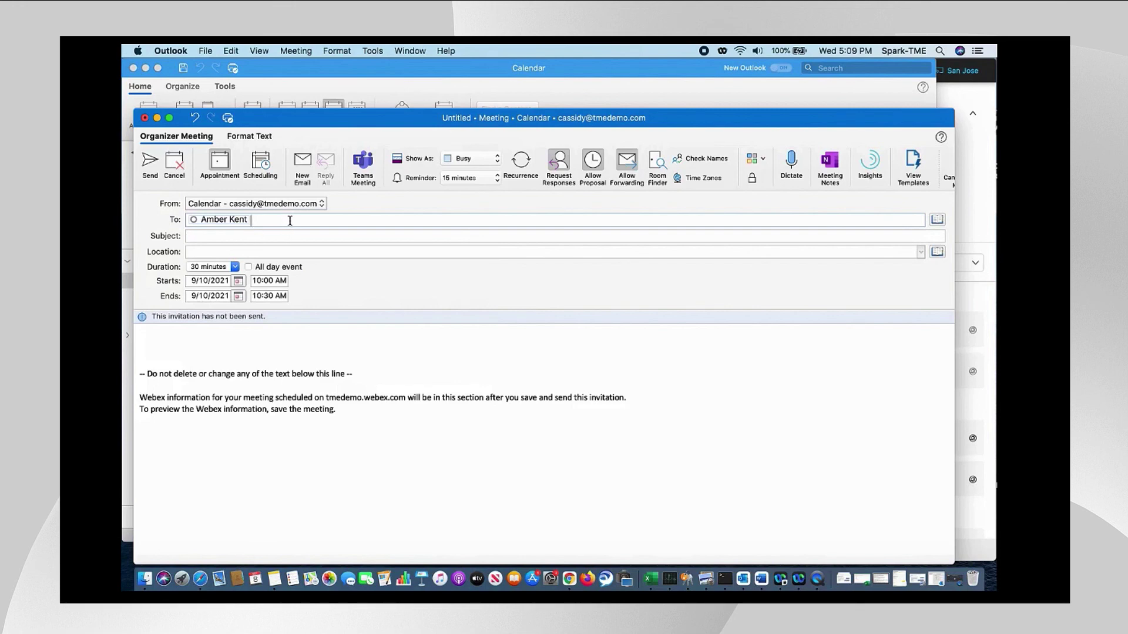
pyautogui.write('alison')
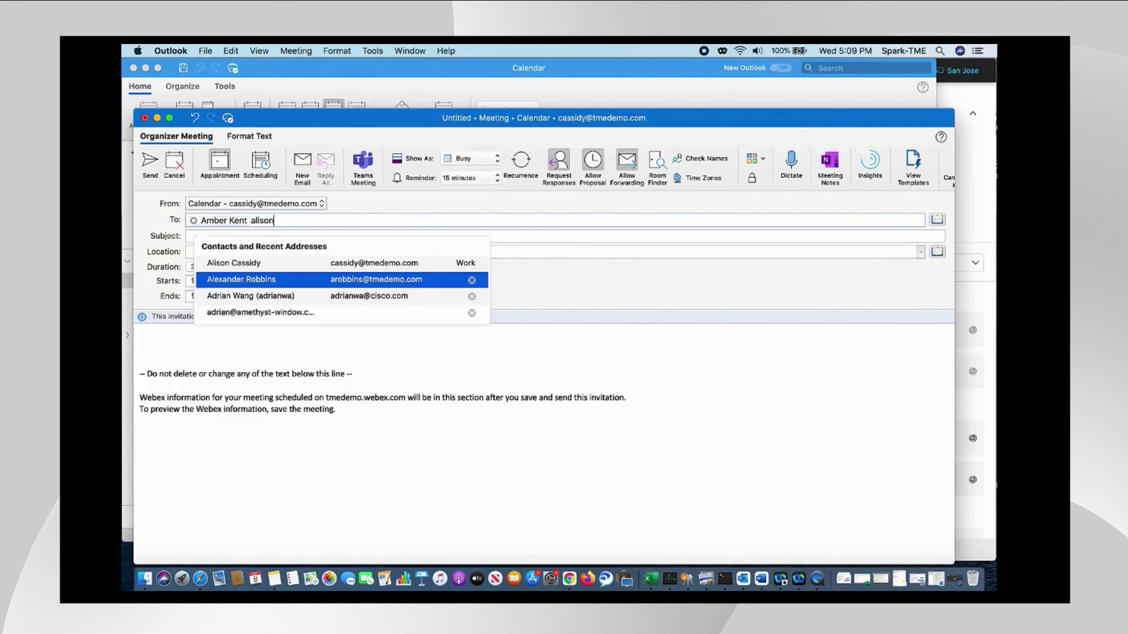
pyautogui.click(259, 297)
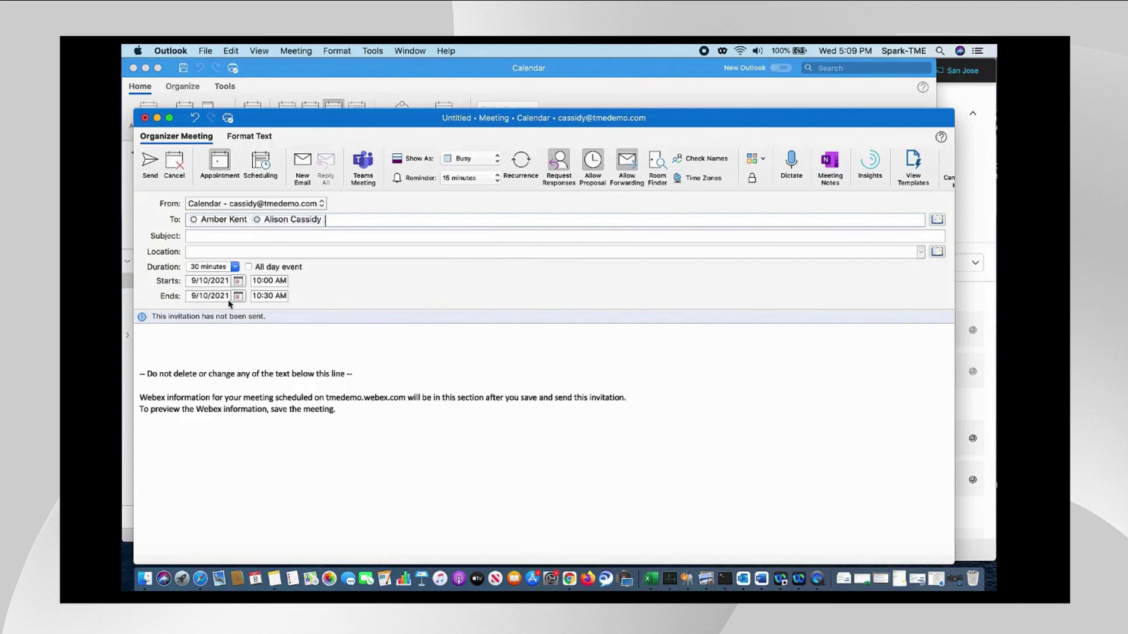
# - Give the meeting the subject "Webex meeting" and the location "Webex", and send the invitation
pyautogui.click(150, 164)
pyautogui.click(528, 188)
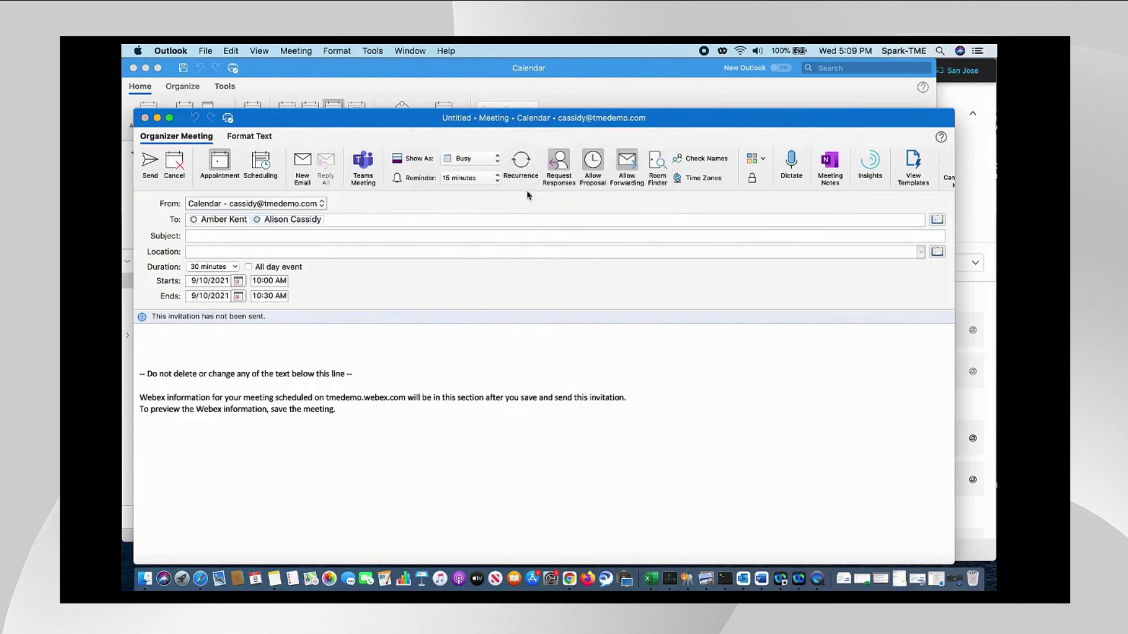
pyautogui.click(318, 236)
pyautogui.write('Webex meeting')
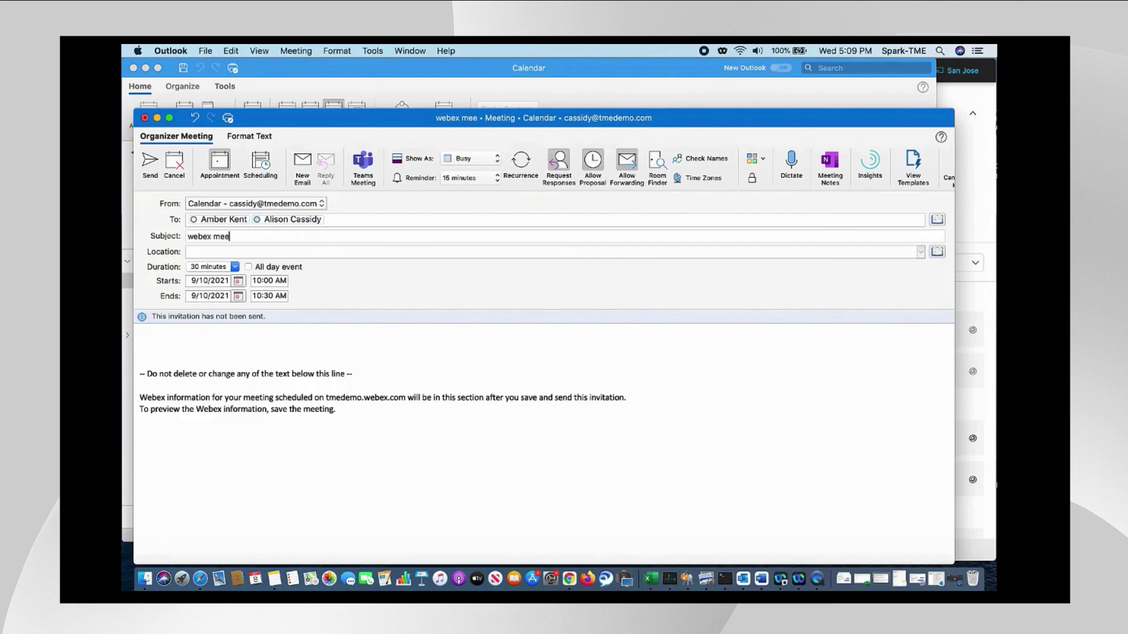
pyautogui.click(390, 252)
pyautogui.write('Web')
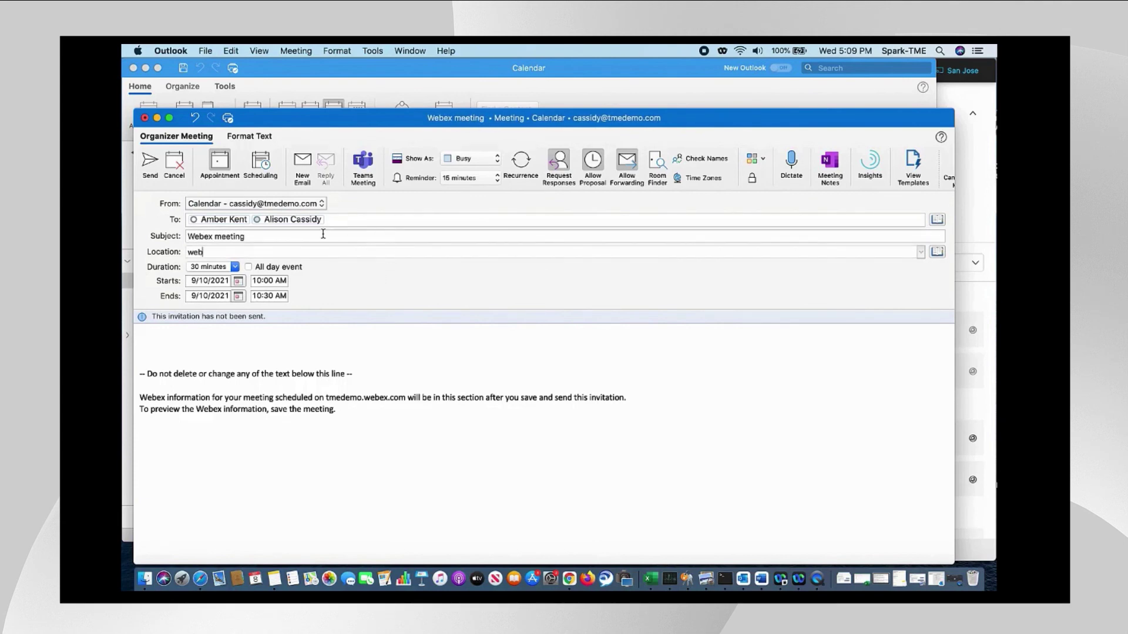
pyautogui.click(213, 279)
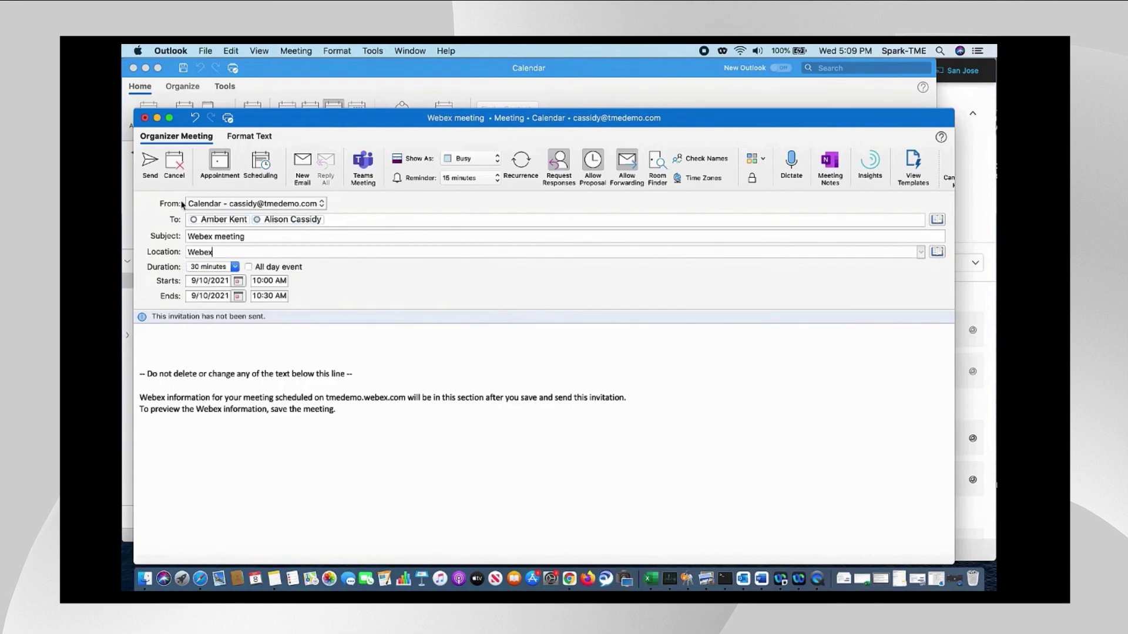
pyautogui.click(151, 162)
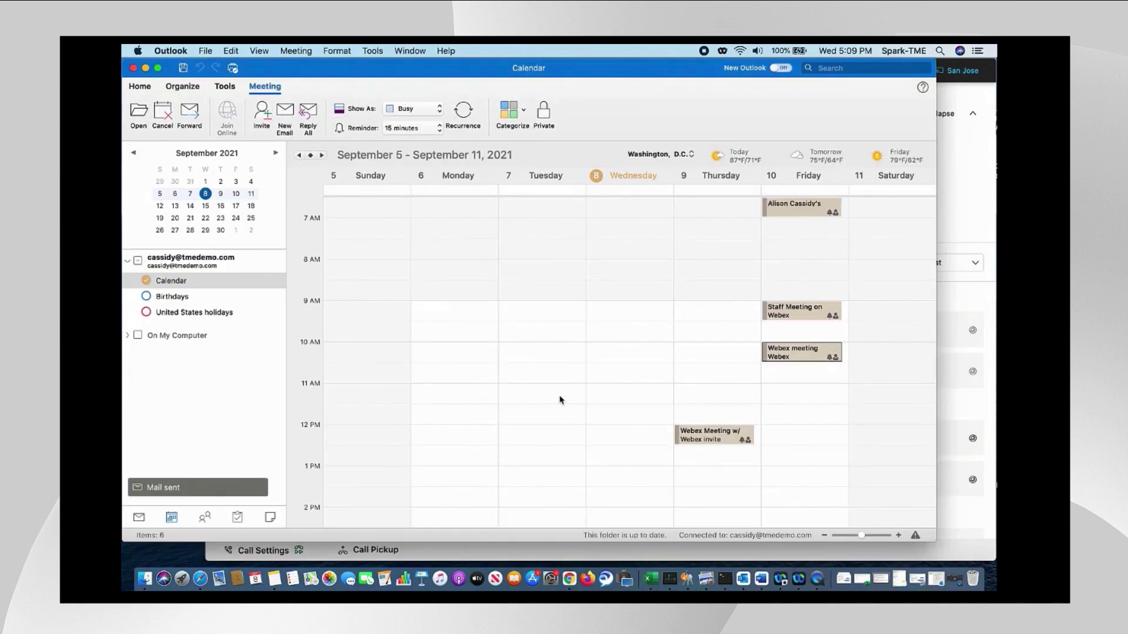
# - Open Friday's 10:00 AM Webex meeting to examine its joining details, close it, and switch back to Webex
pyautogui.click(792, 357)
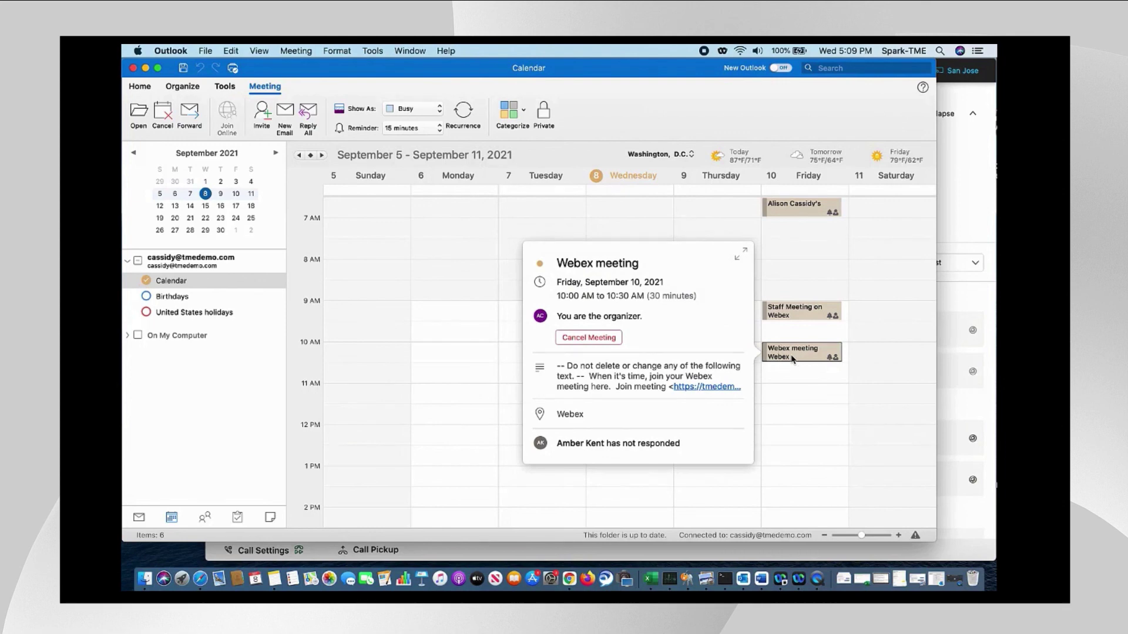
pyautogui.doubleClick(792, 356)
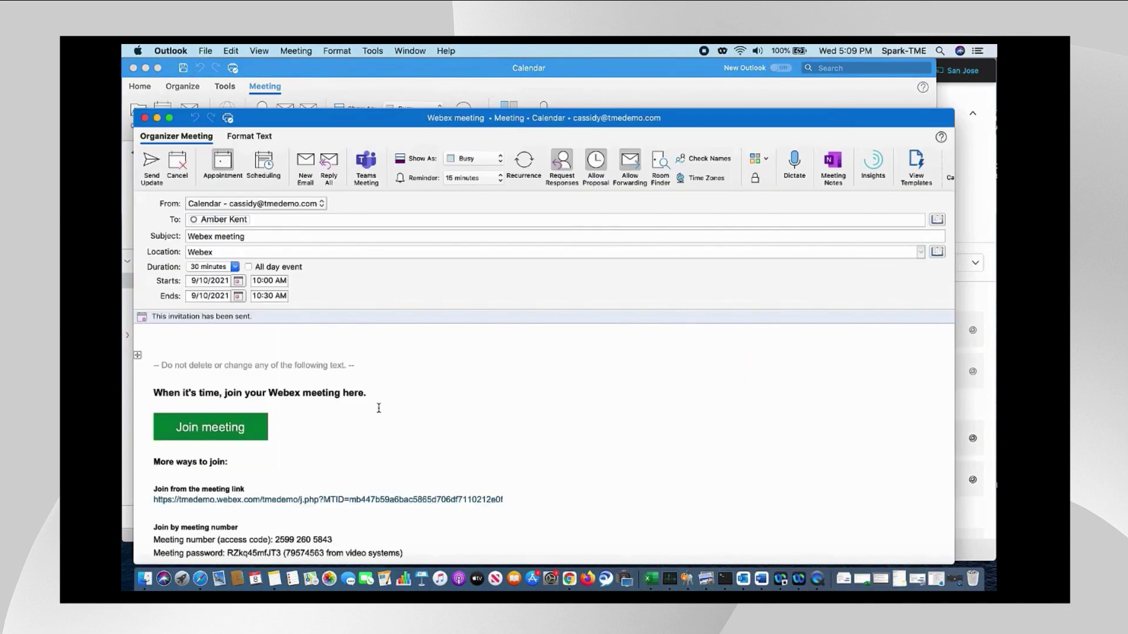
pyautogui.scroll(-3, 378, 407)
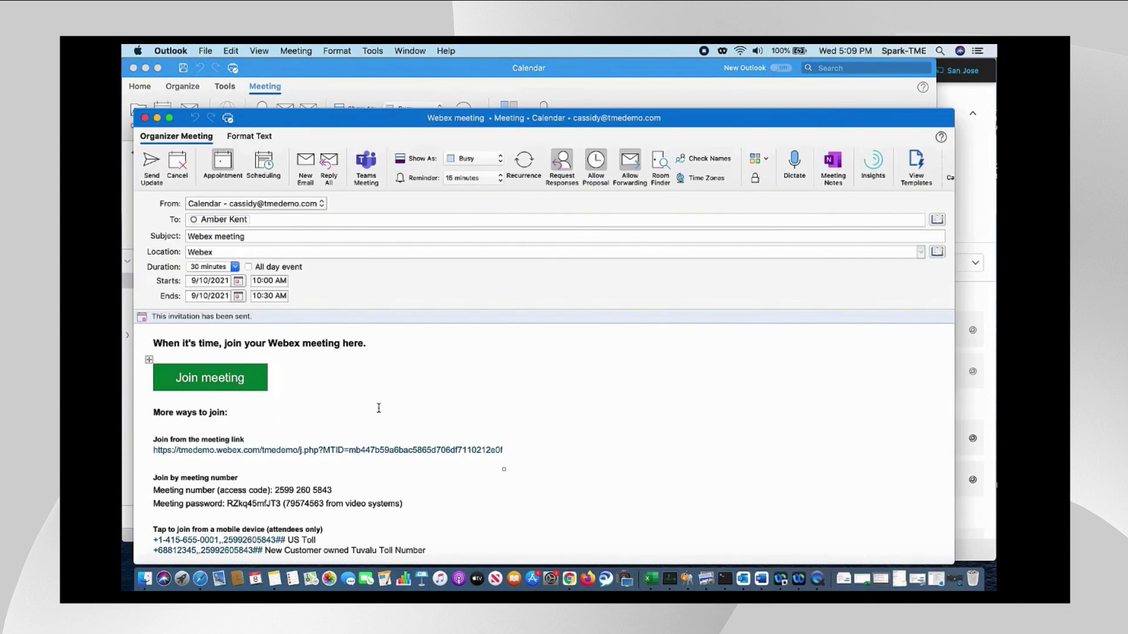
pyautogui.scroll(-10, 378, 408)
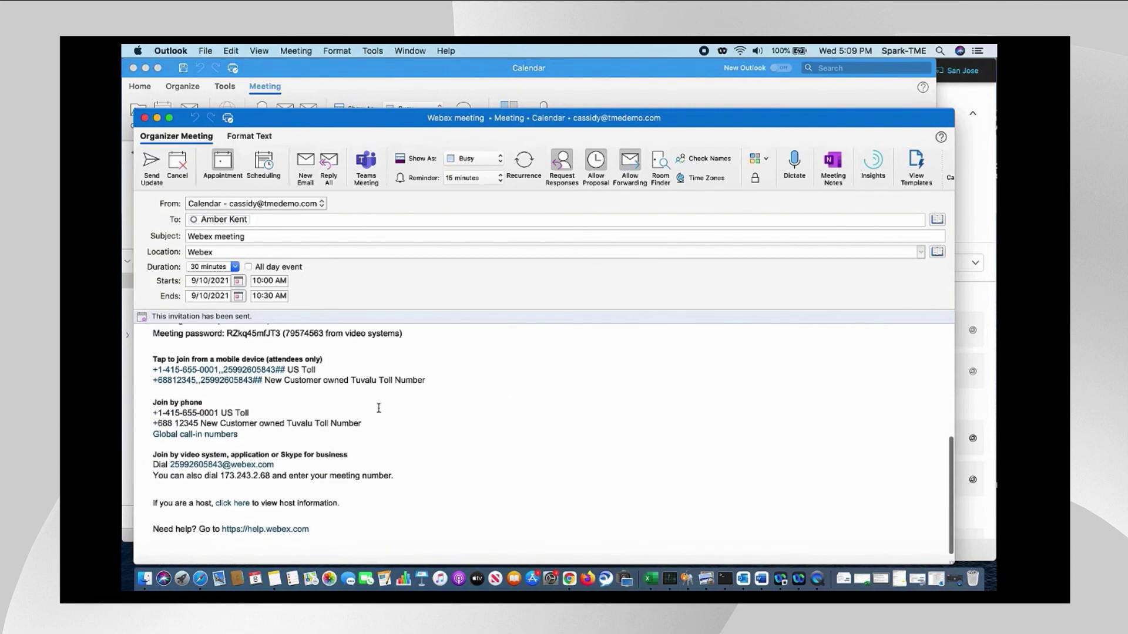
pyautogui.scroll(-1, 378, 407)
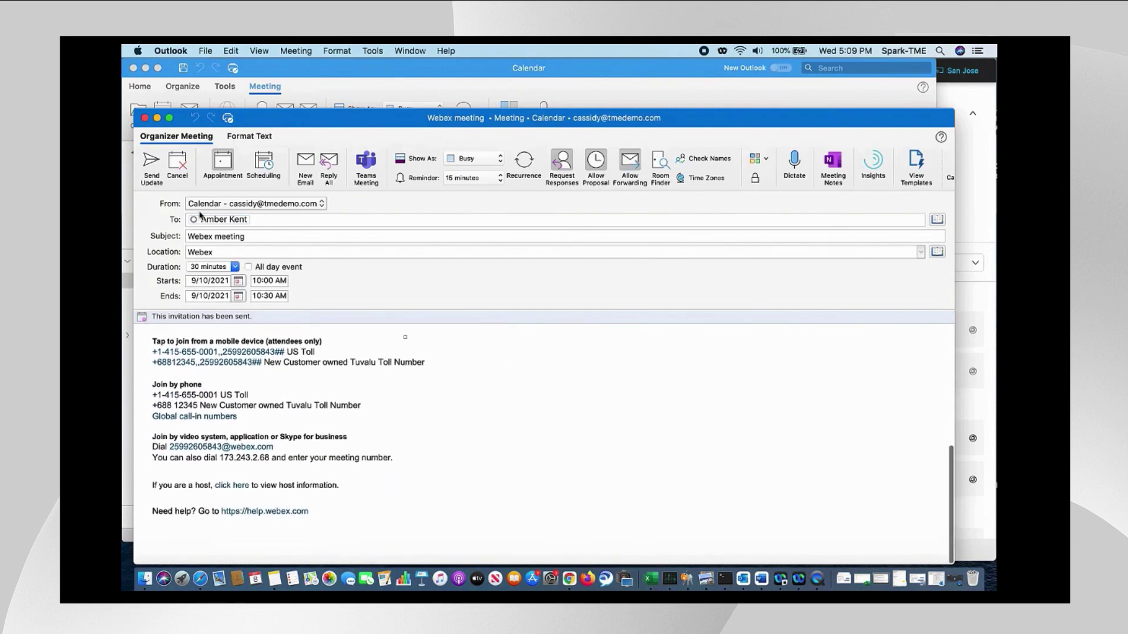
pyautogui.click(143, 118)
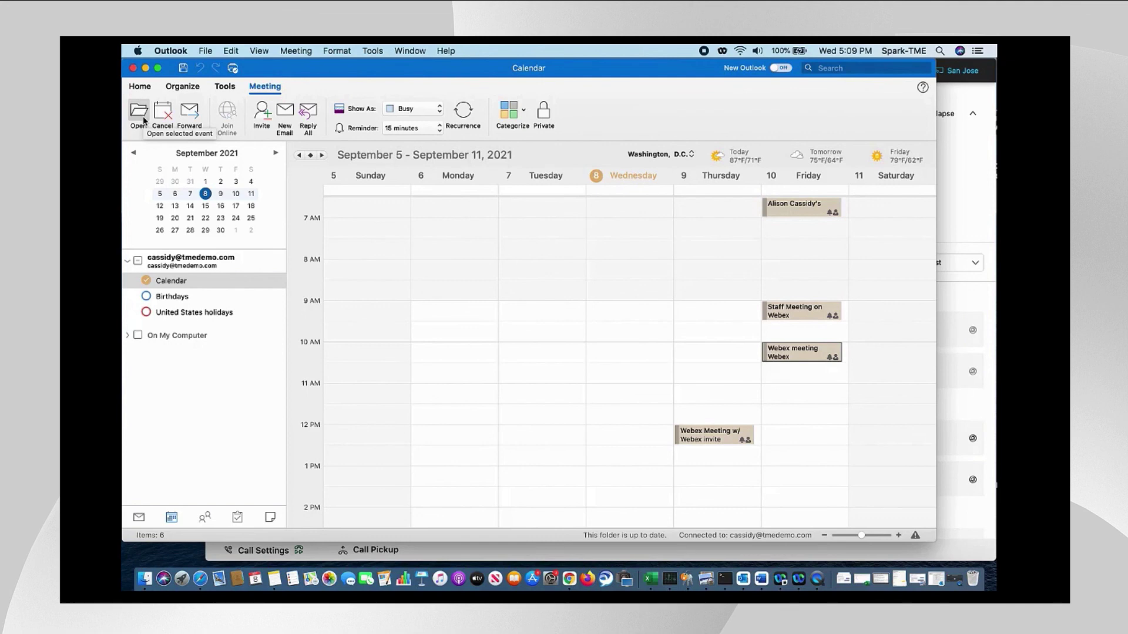
pyautogui.click(955, 521)
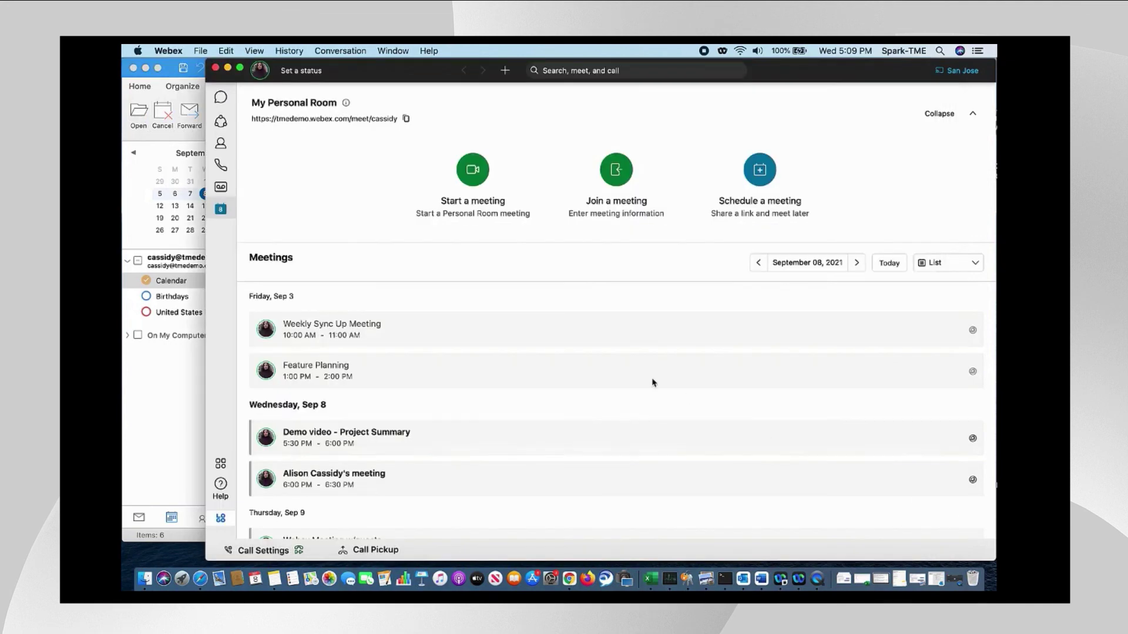